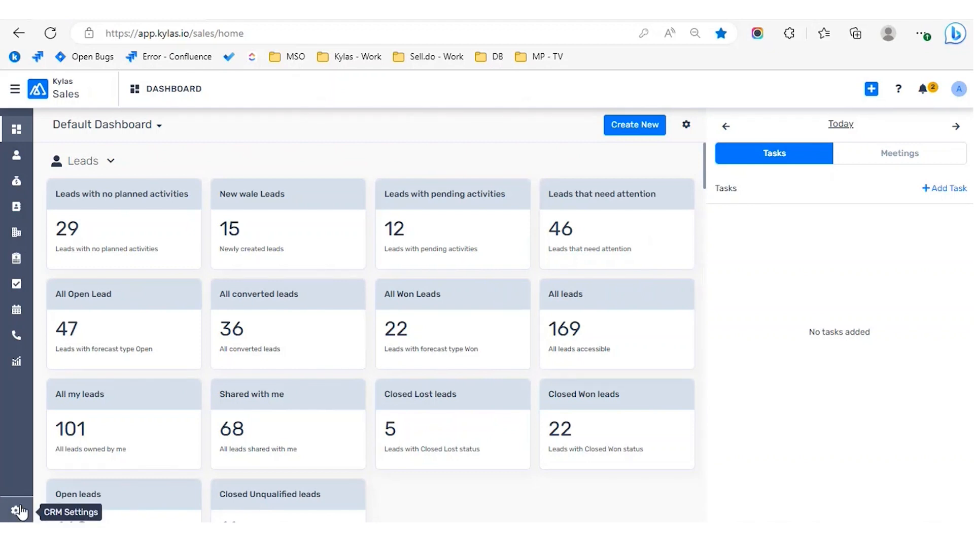
# Step: Go to CRM Settings > Communication > Calendar Settings and begin disconnecting the connected Google calendar
pyautogui.click(17, 511)
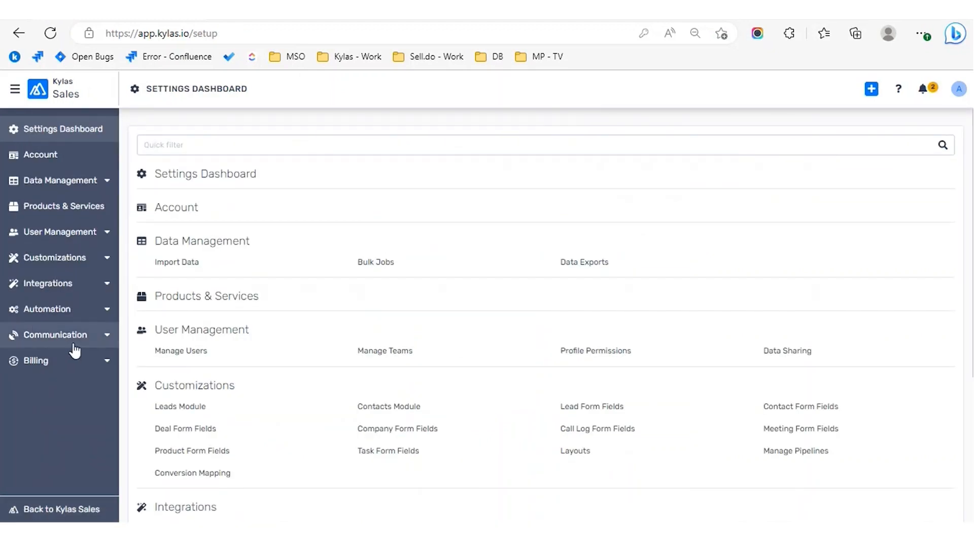
pyautogui.click(108, 336)
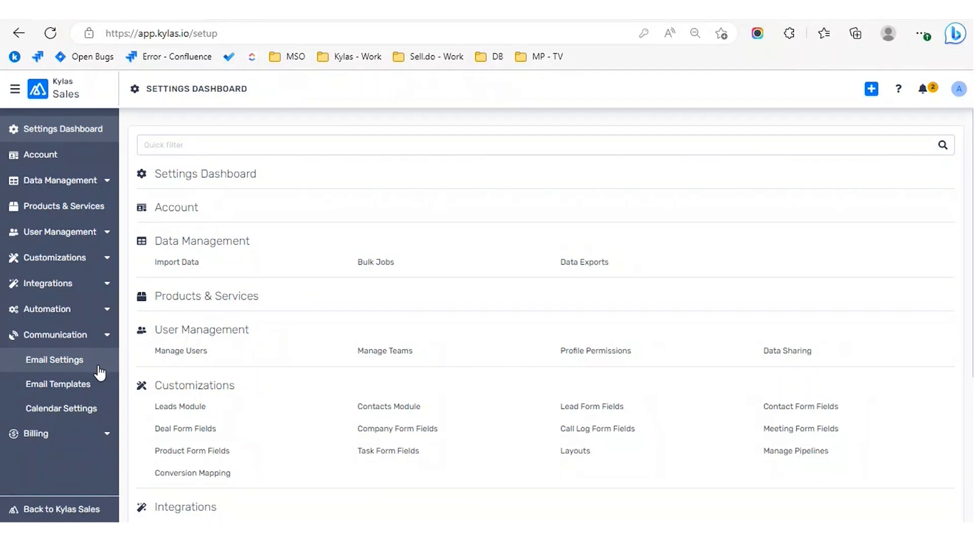
pyautogui.click(98, 407)
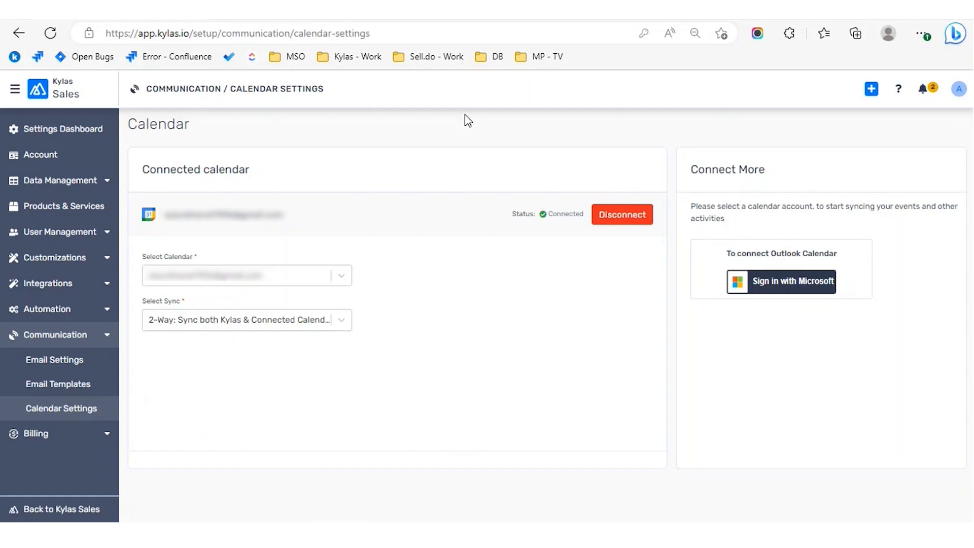
pyautogui.click(628, 214)
# Step: Confirm Disconnect in the dialog to remove the Google calendar
pyautogui.click(600, 184)
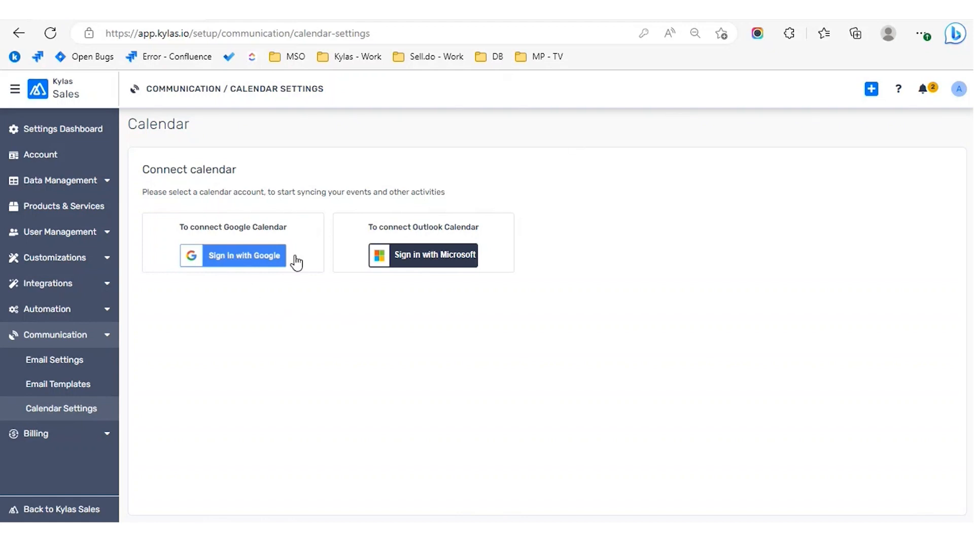
# Step: Sign in with the second Google account and grant all three calendar permissions
pyautogui.click(260, 265)
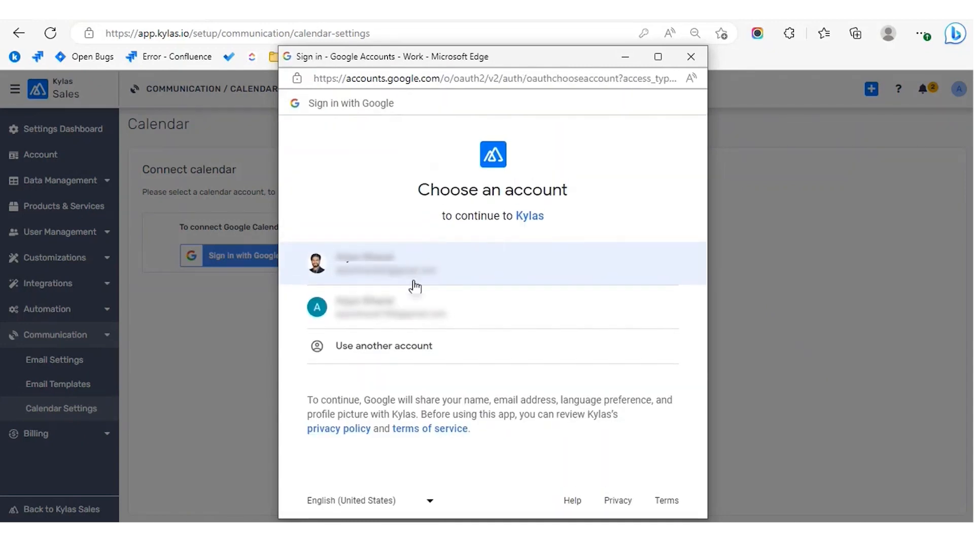
pyautogui.click(476, 311)
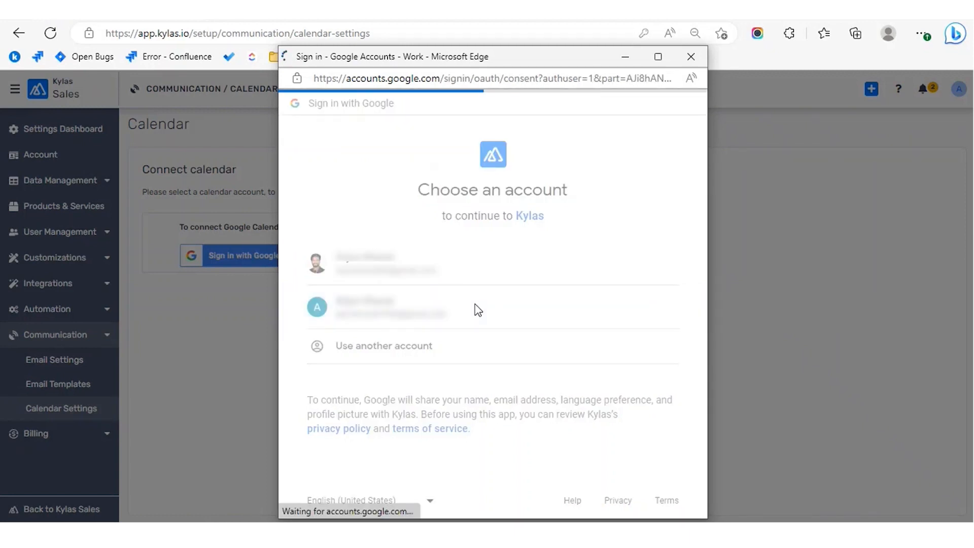
pyautogui.scroll(-1, 604, 366)
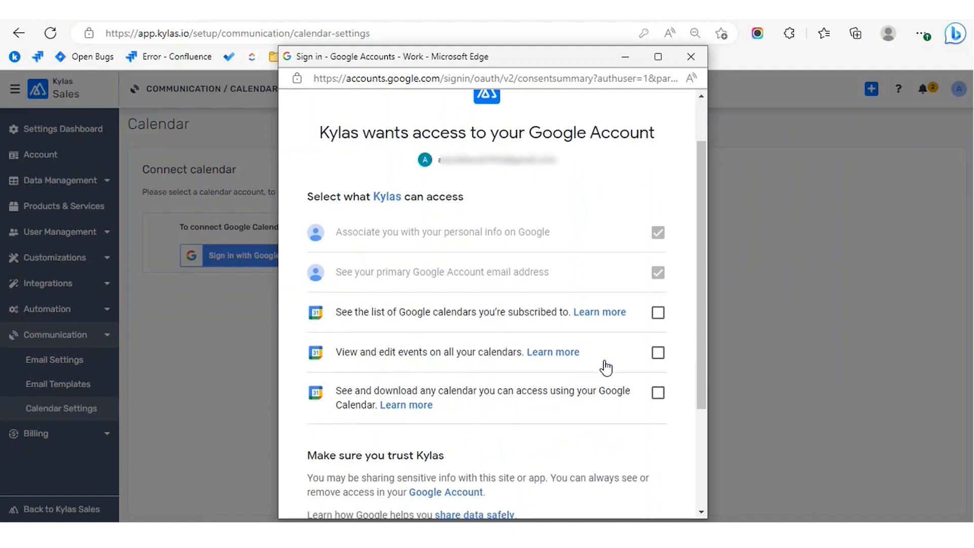
pyautogui.scroll(-1, 606, 368)
pyautogui.click(659, 277)
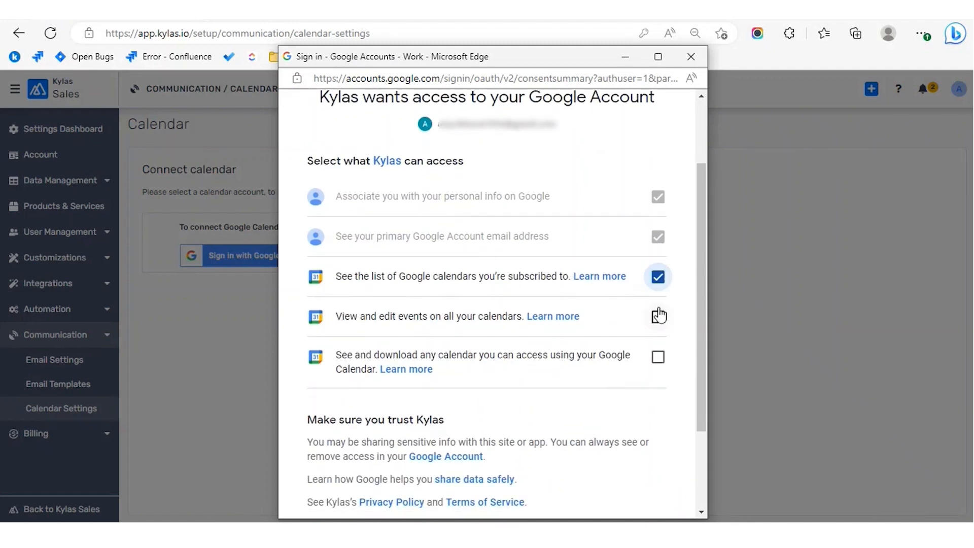
pyautogui.click(658, 315)
pyautogui.click(658, 358)
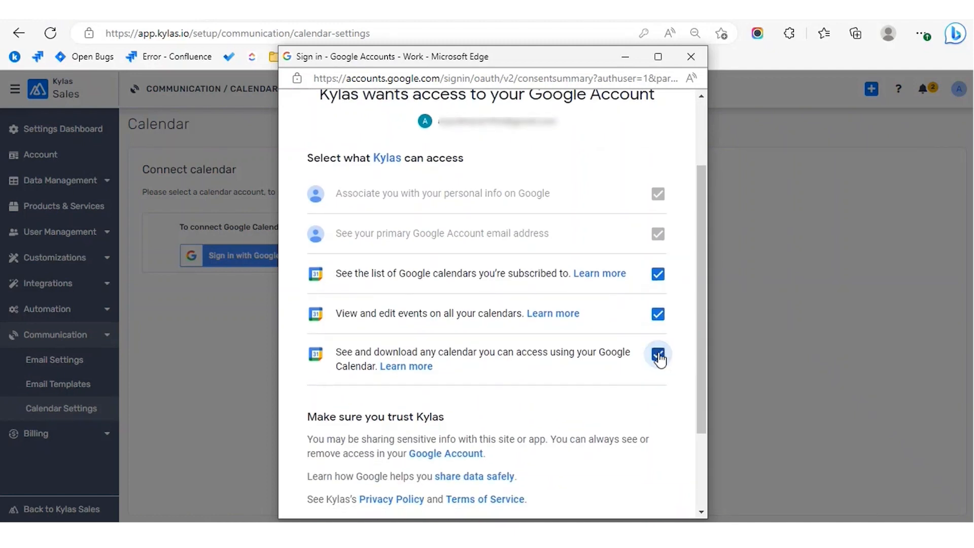
pyautogui.scroll(-2, 659, 358)
pyautogui.click(602, 429)
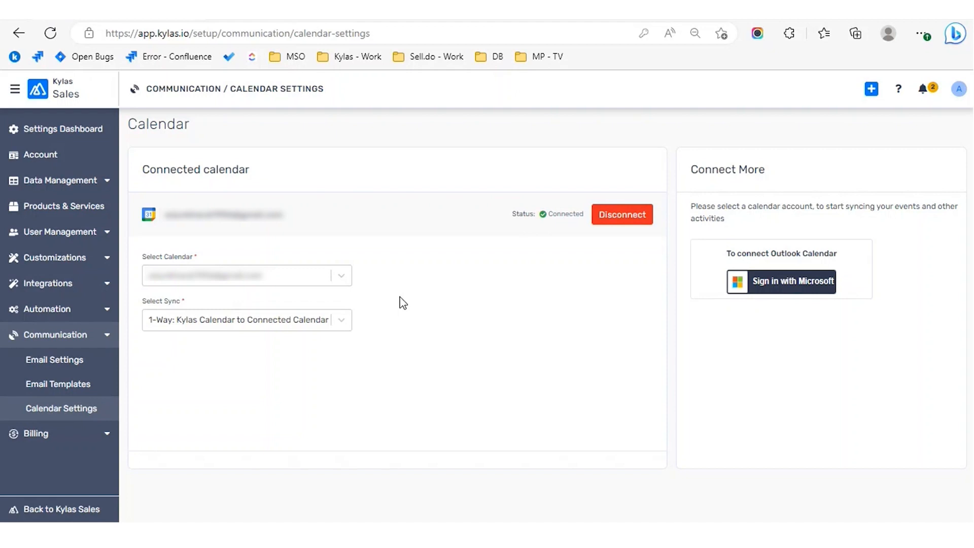
pyautogui.click(347, 329)
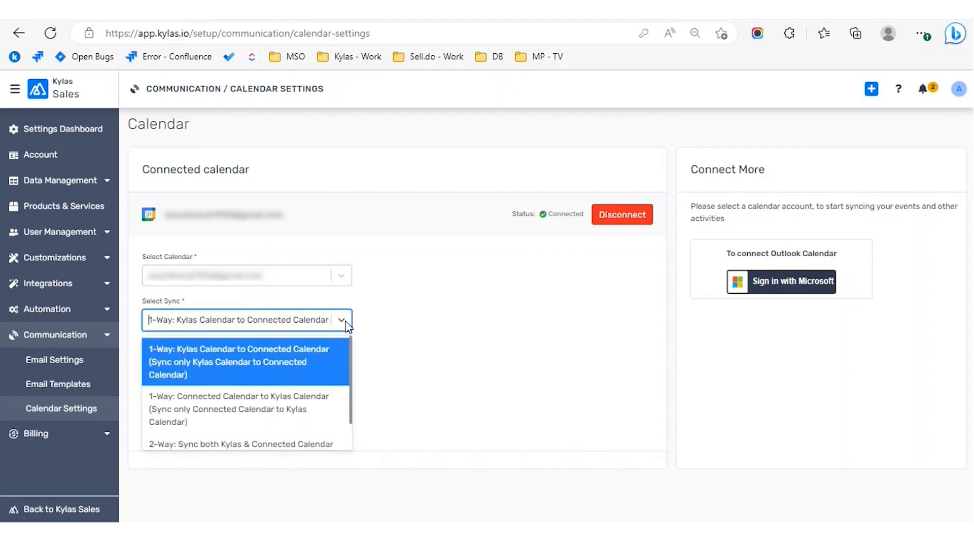
pyautogui.click(451, 345)
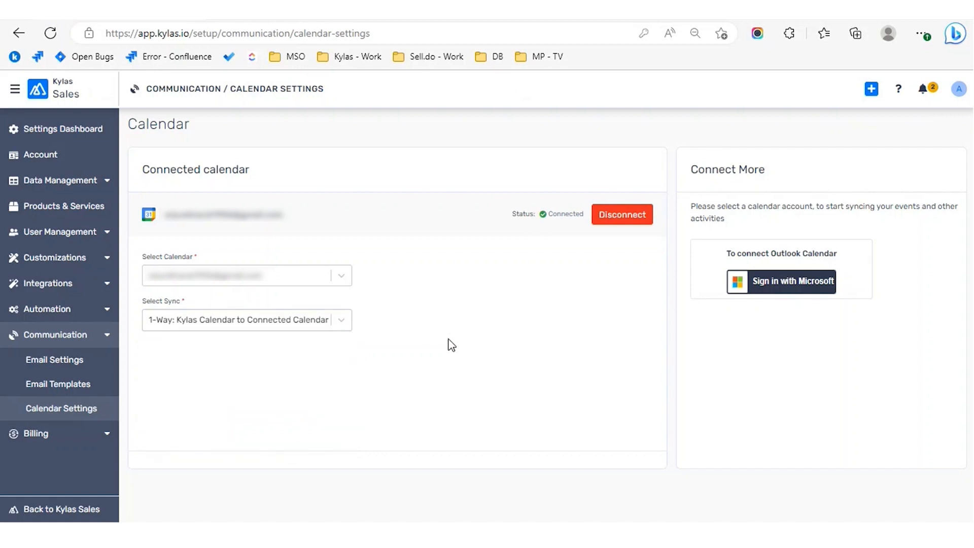
pyautogui.click(348, 326)
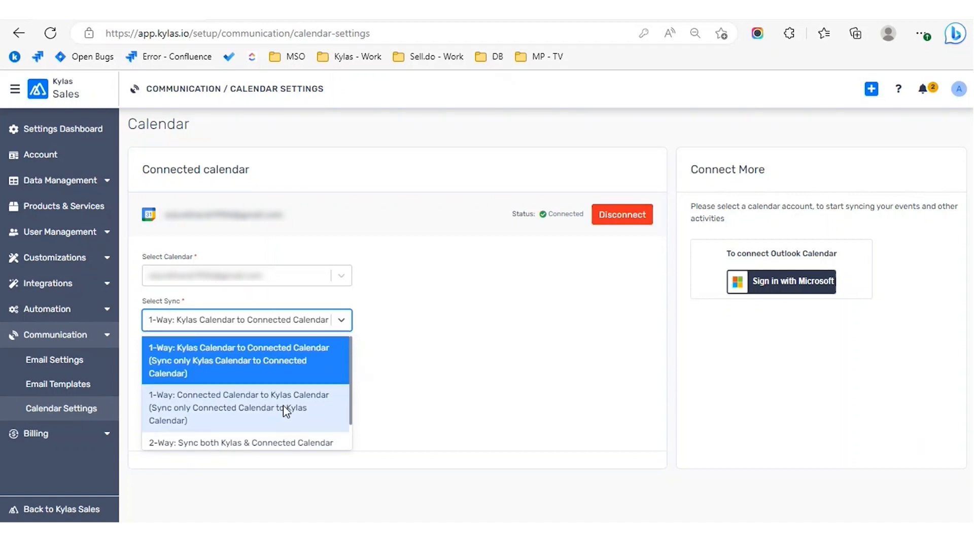
pyautogui.scroll(-1, 284, 406)
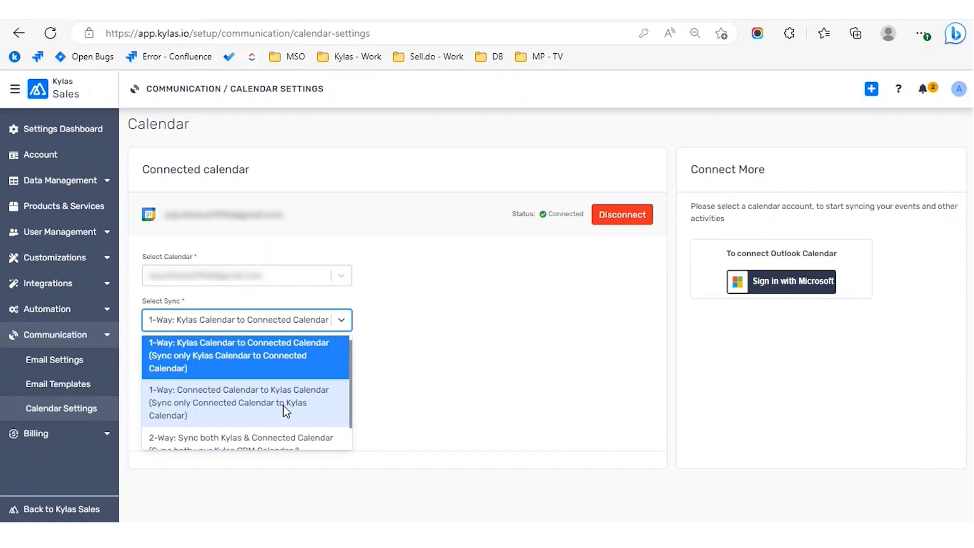
pyautogui.scroll(-2, 283, 405)
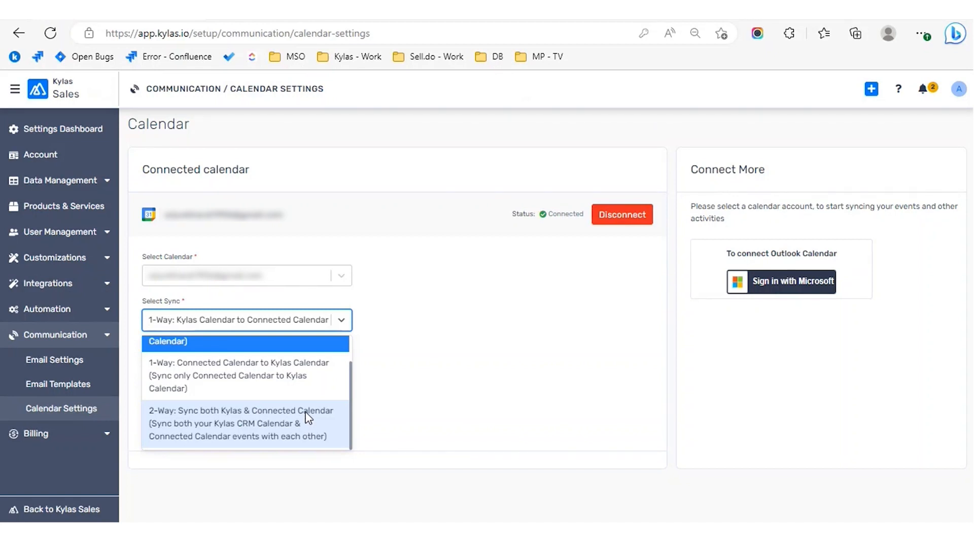
pyautogui.click(501, 369)
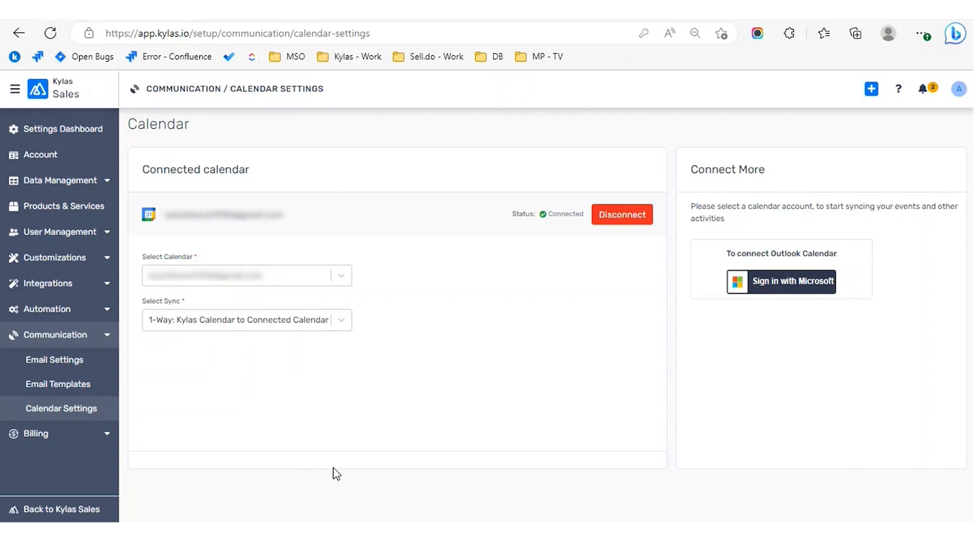
pyautogui.moveTo(385, 521)
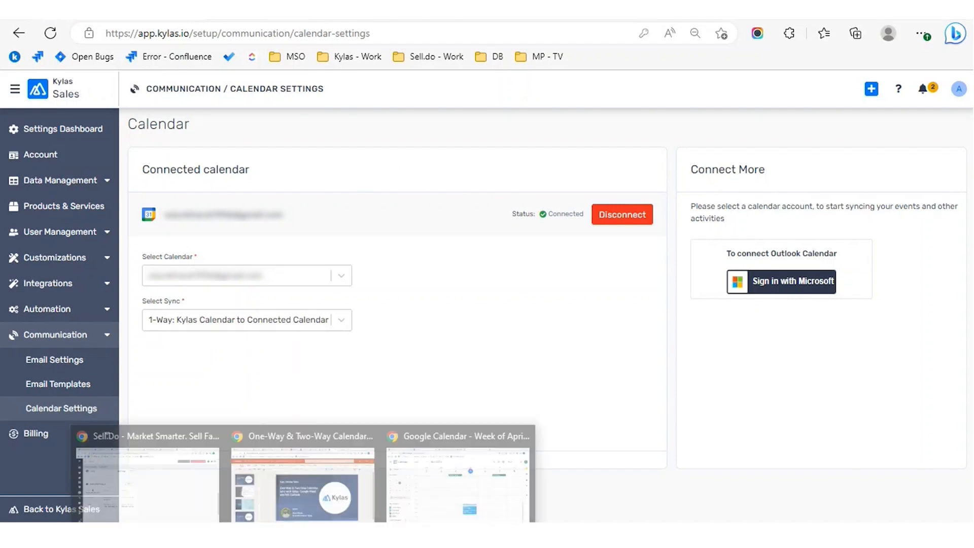
# Step: In the other Chrome window, open Calendar Settings and disconnect the current calendar
pyautogui.click(410, 515)
pyautogui.click(283, 24)
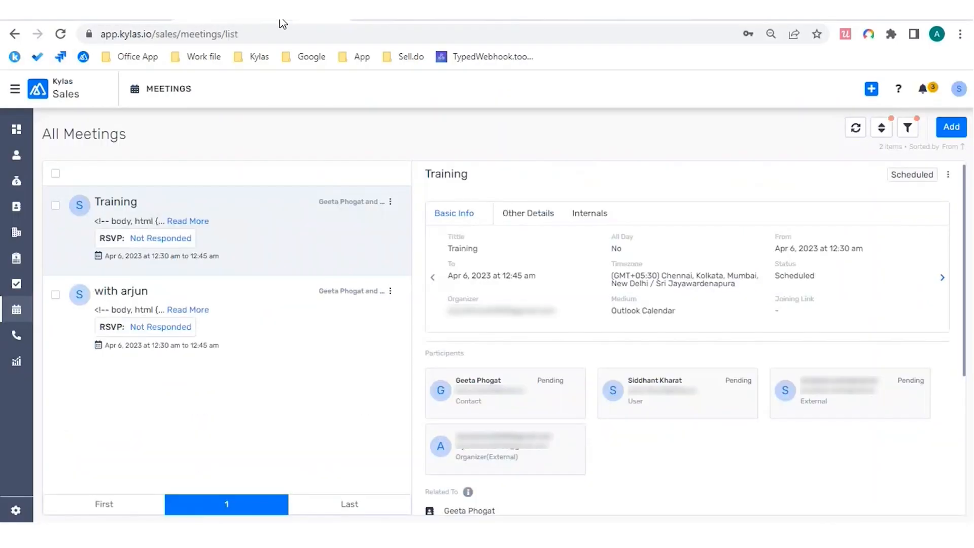
pyautogui.click(17, 513)
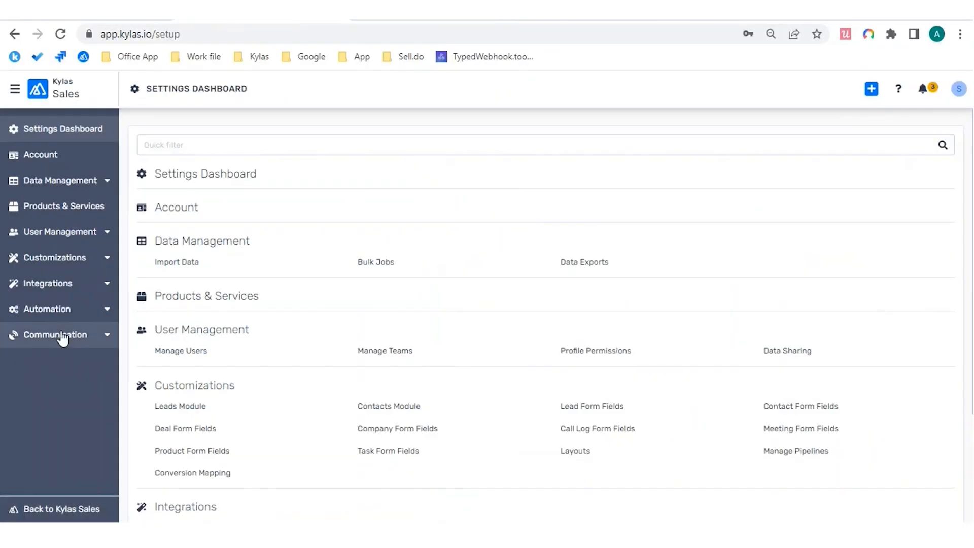
pyautogui.click(61, 338)
pyautogui.click(67, 412)
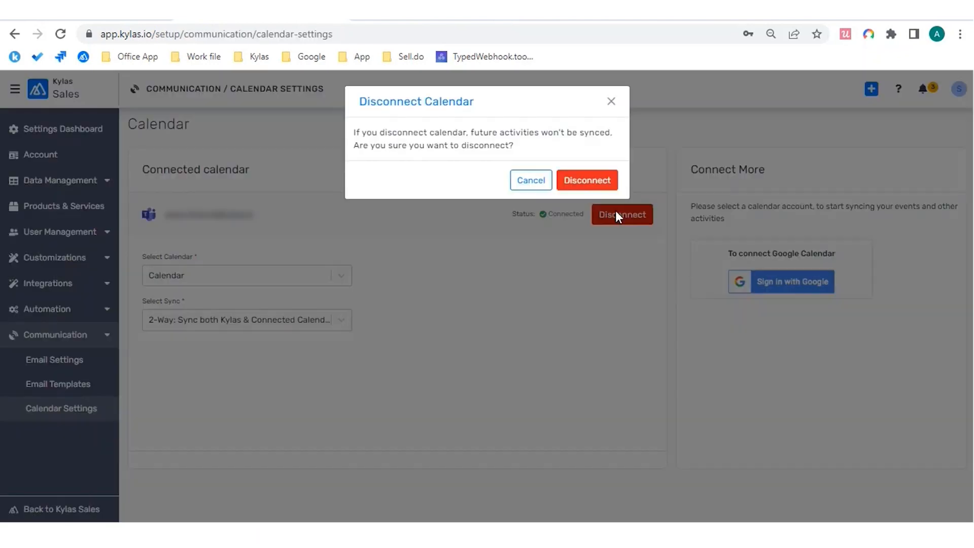
pyautogui.click(600, 187)
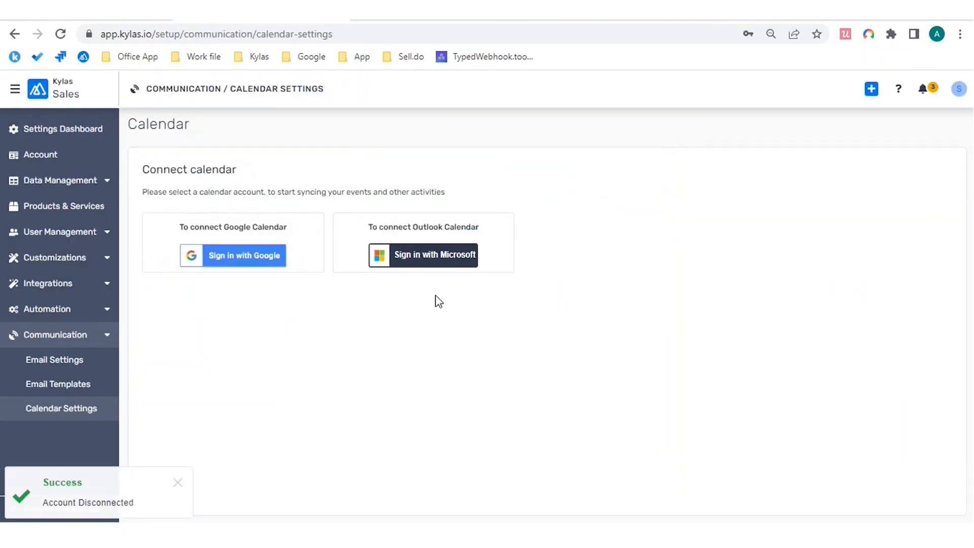
# Step: Connect a Microsoft Outlook calendar with the signed-in account, accepting its permissions
pyautogui.click(431, 261)
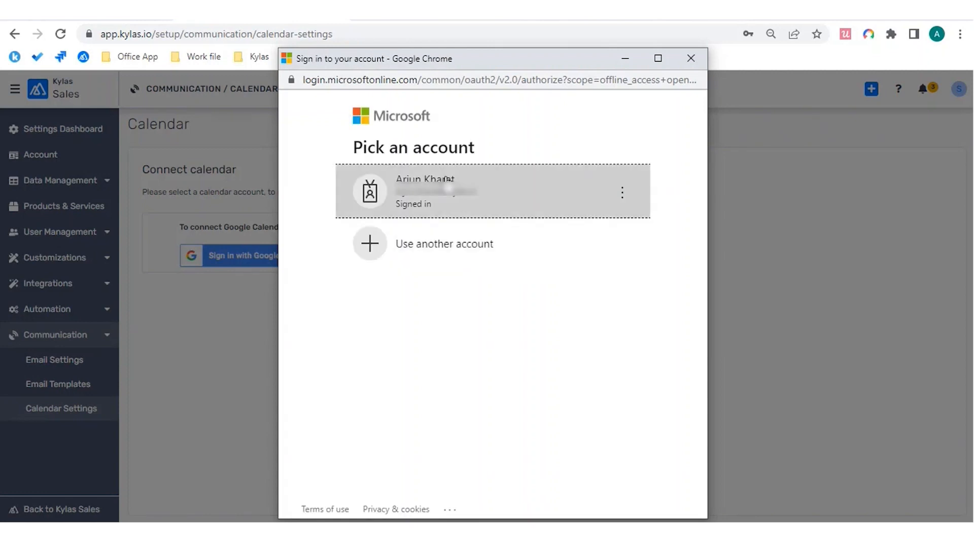
pyautogui.click(469, 196)
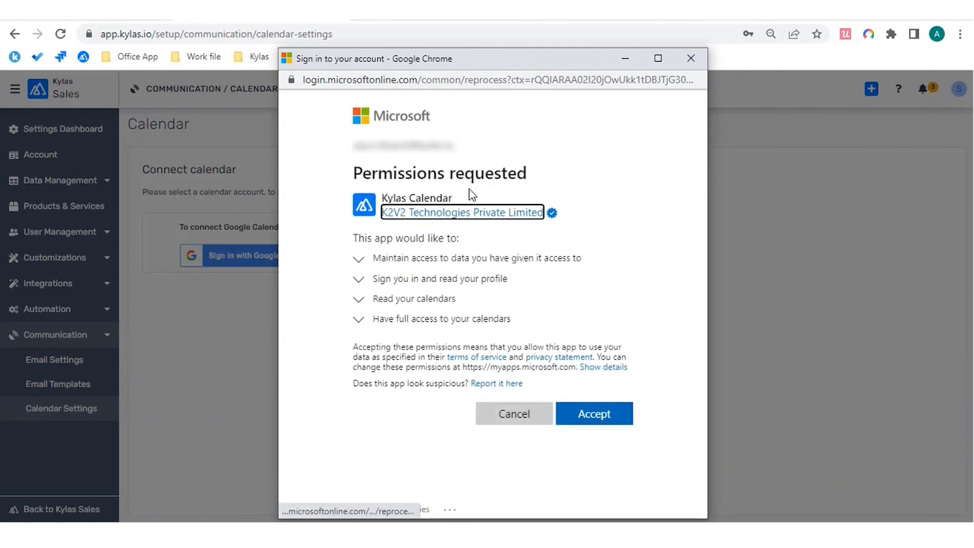
pyautogui.click(594, 414)
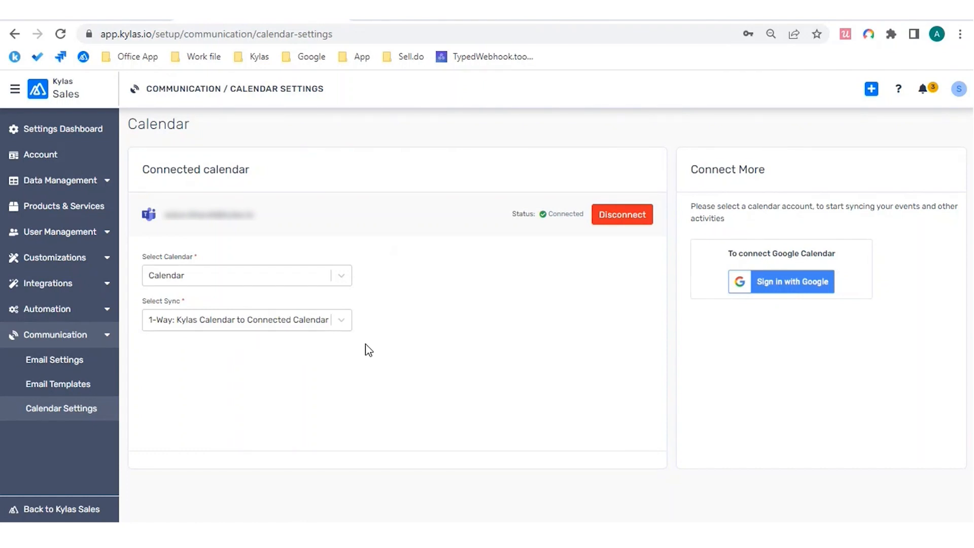
# Step: Set sync to '2-Way: Sync both Kylas & Connected Calendar', save, and reload Calendar Settings
pyautogui.click(347, 325)
pyautogui.scroll(-1, 296, 381)
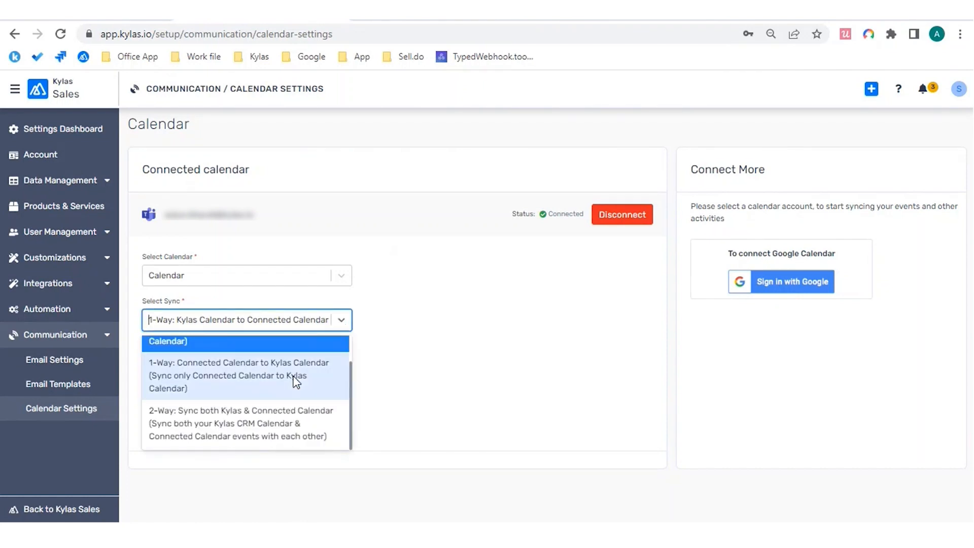
pyautogui.click(278, 423)
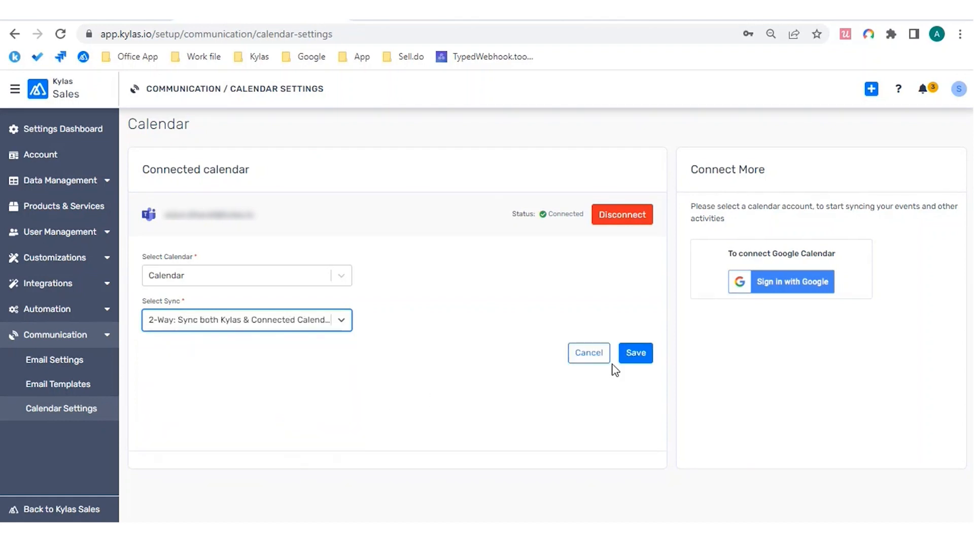
pyautogui.click(641, 358)
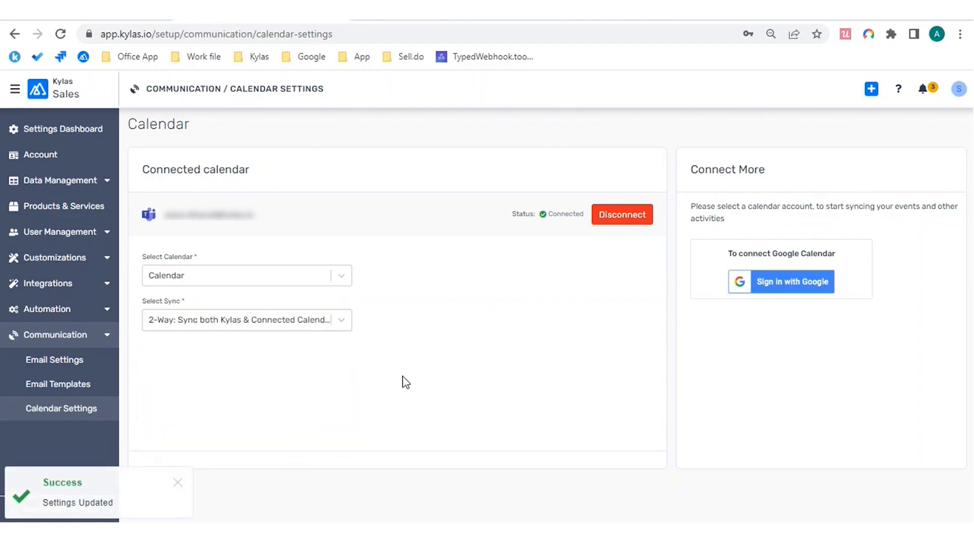
pyautogui.click(84, 414)
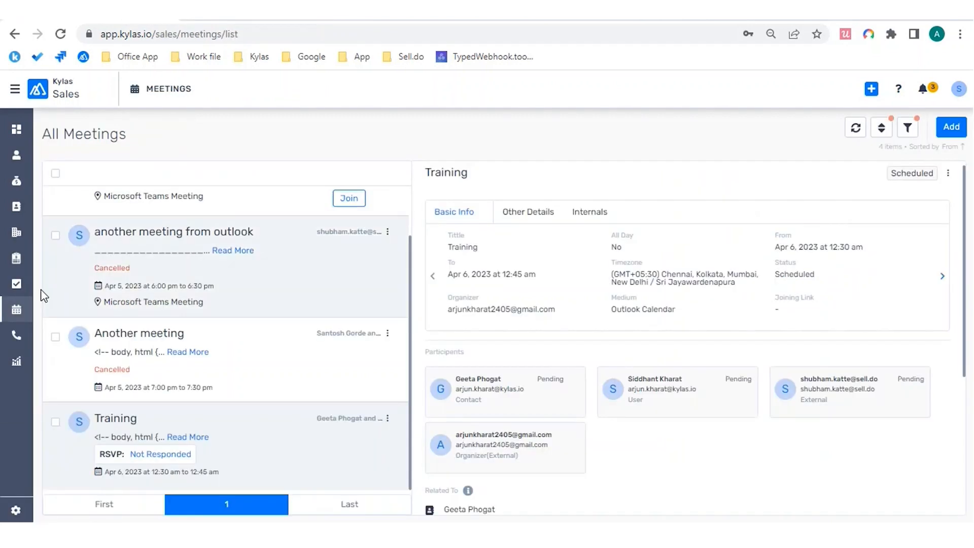
# Step: Refresh the Meetings list and start a new meeting in the Add Meeting panel
pyautogui.click(15, 318)
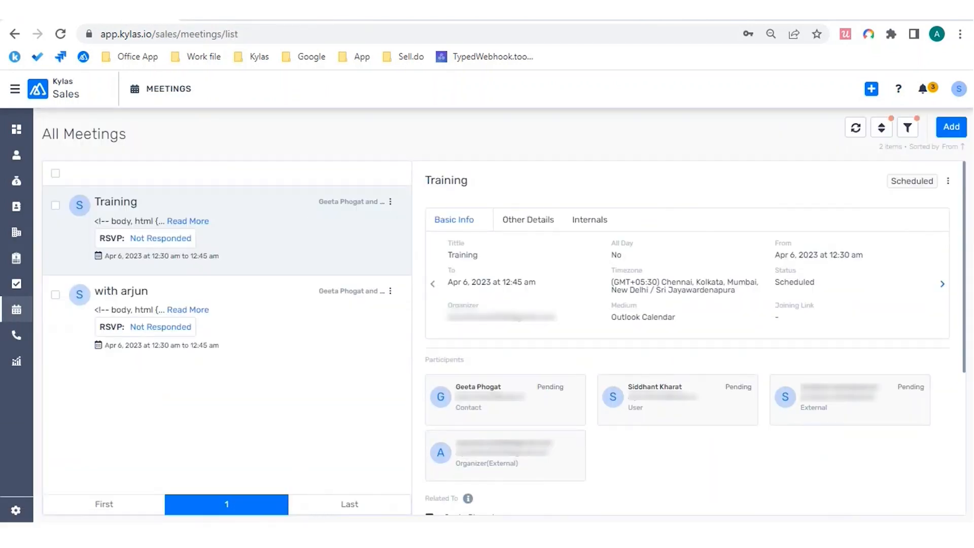
pyautogui.moveTo(377, 520)
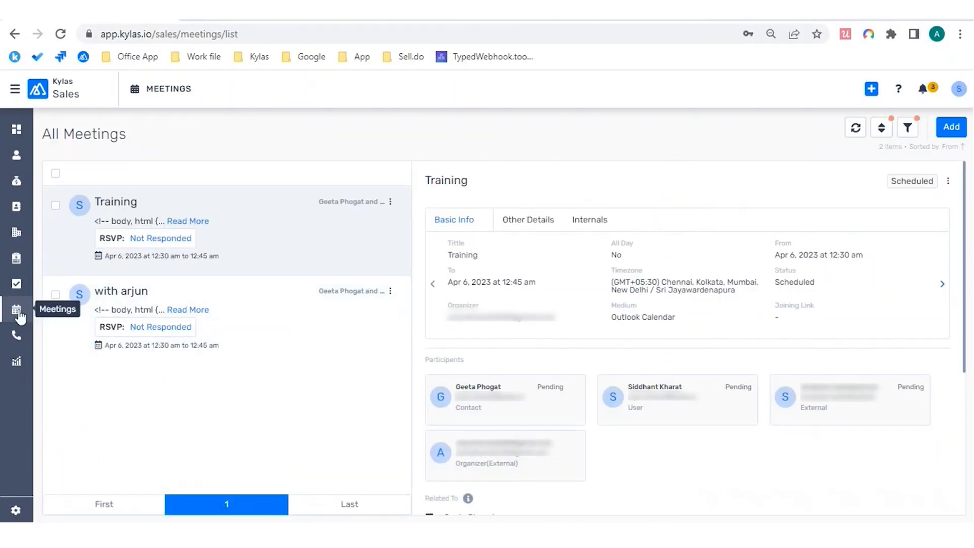
pyautogui.click(18, 313)
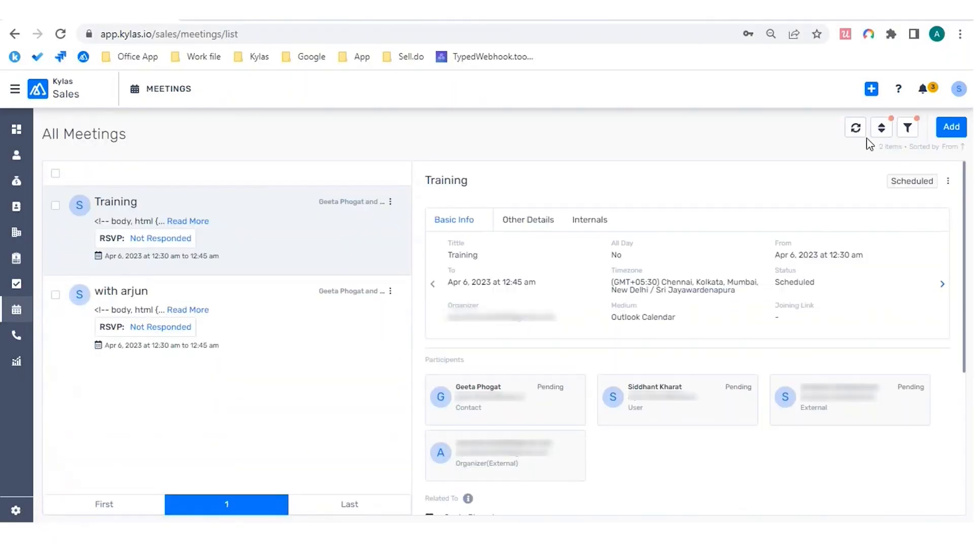
pyautogui.click(951, 128)
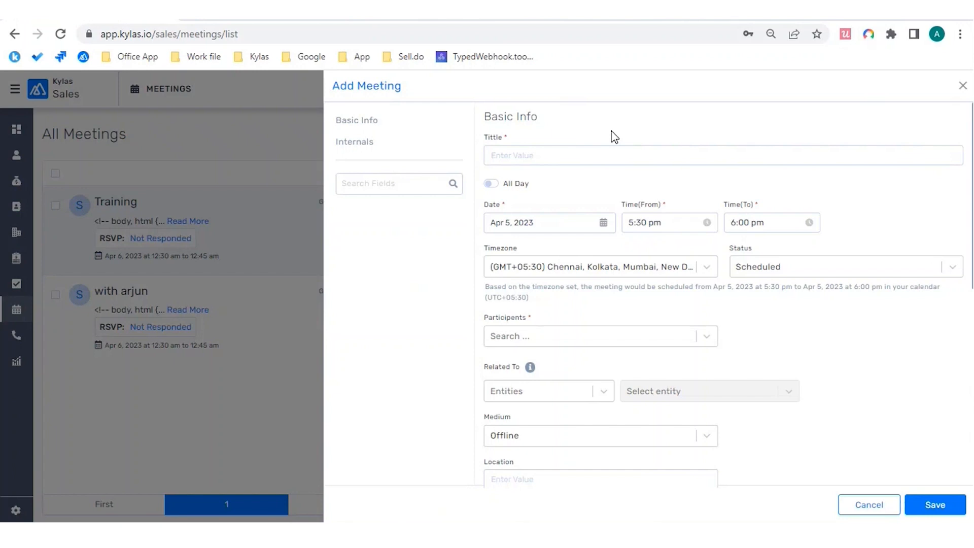
# Step: Title the new meeting 'Product Training'
pyautogui.click(577, 153)
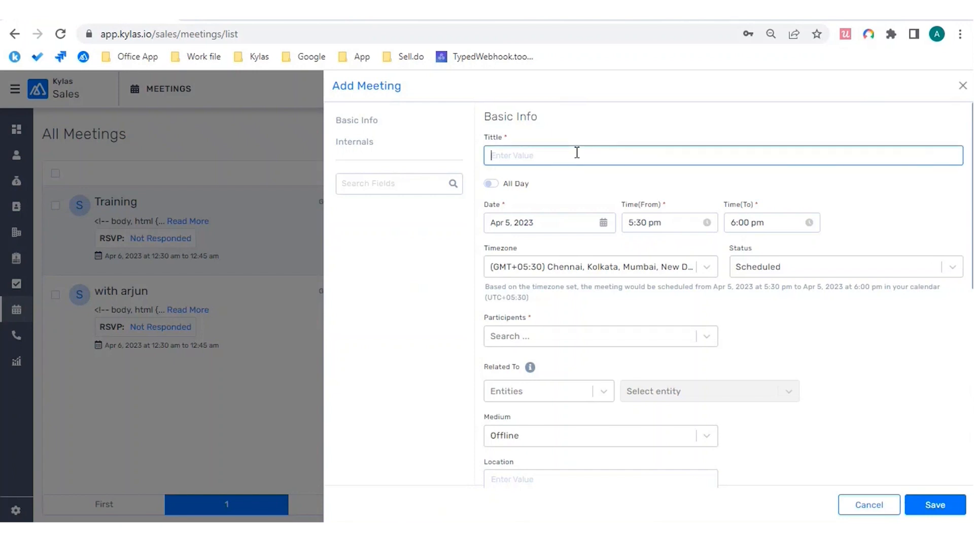
pyautogui.write('Product Training')
# Step: Review the Apr 5, 5:30–6:00 pm date and times, keeping status Scheduled
pyautogui.scroll(-1, 577, 152)
pyautogui.click(558, 182)
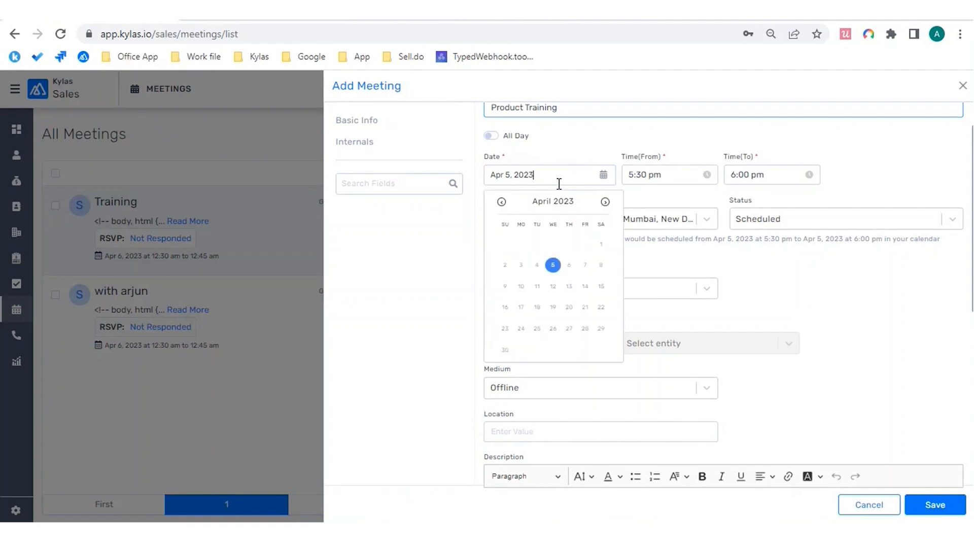
pyautogui.click(674, 176)
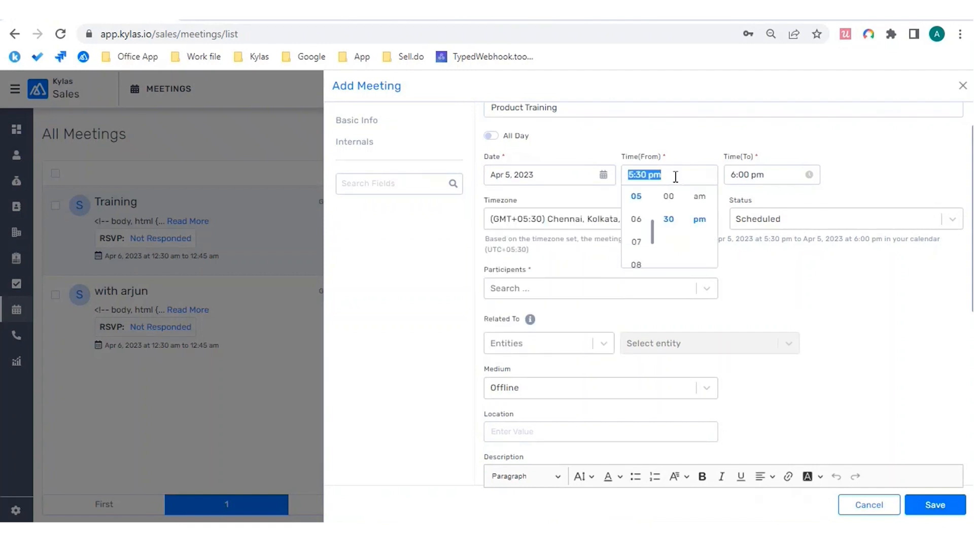
pyautogui.click(776, 172)
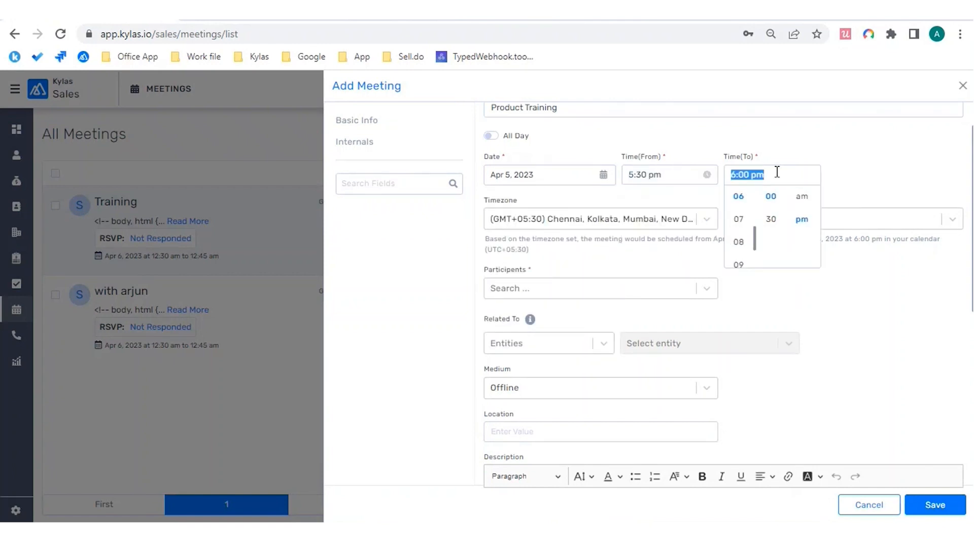
pyautogui.click(904, 163)
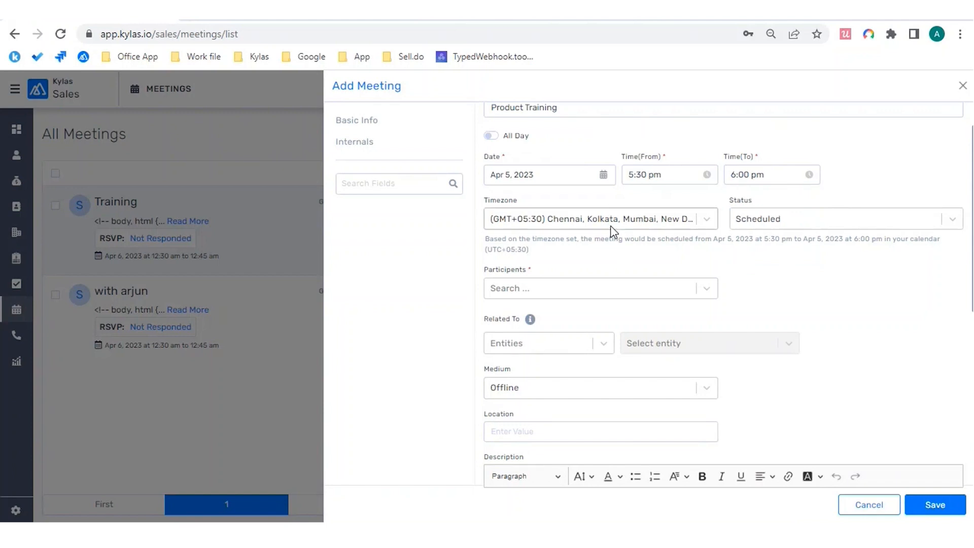
pyautogui.click(951, 219)
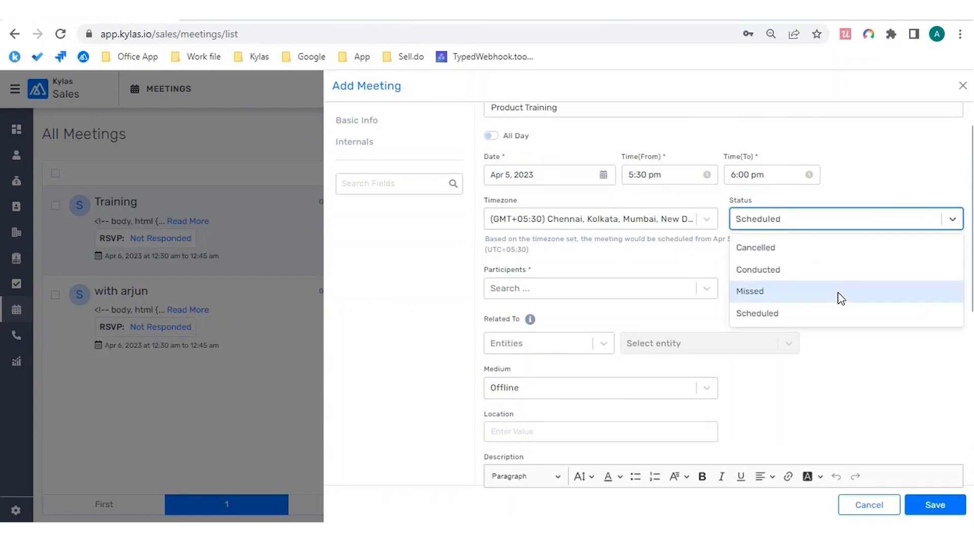
pyautogui.click(859, 381)
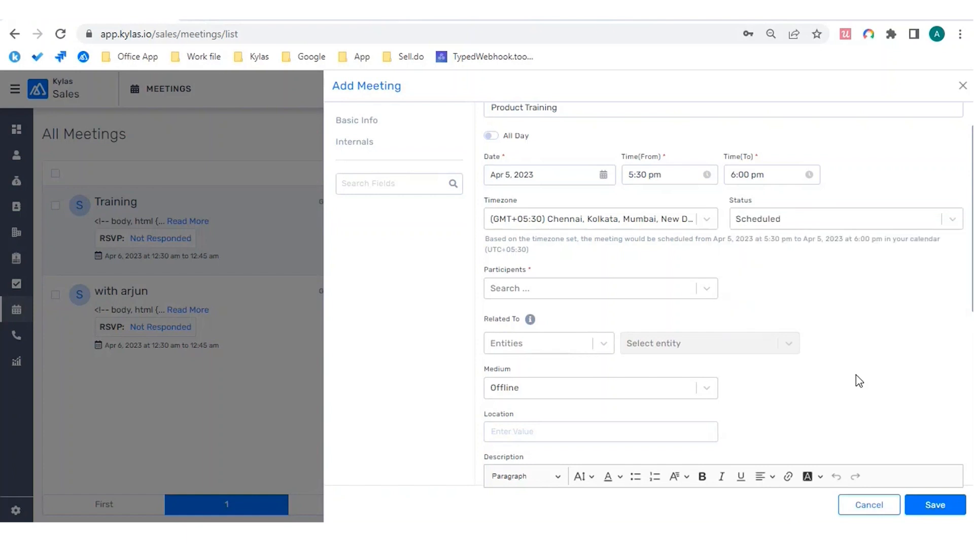
pyautogui.scroll(-2, 858, 380)
# Step: Browse the Participants dropdown to see everyone available
pyautogui.click(709, 200)
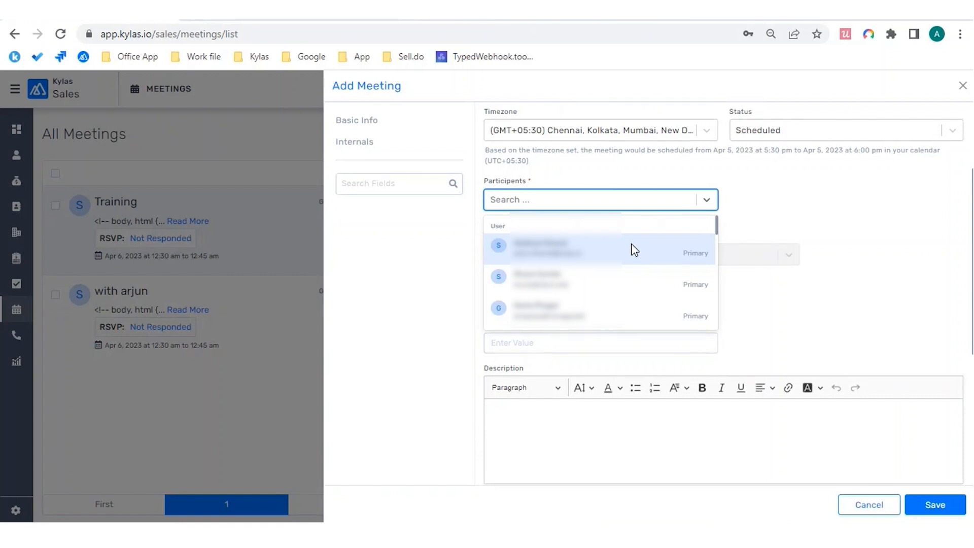
pyautogui.scroll(-3, 634, 249)
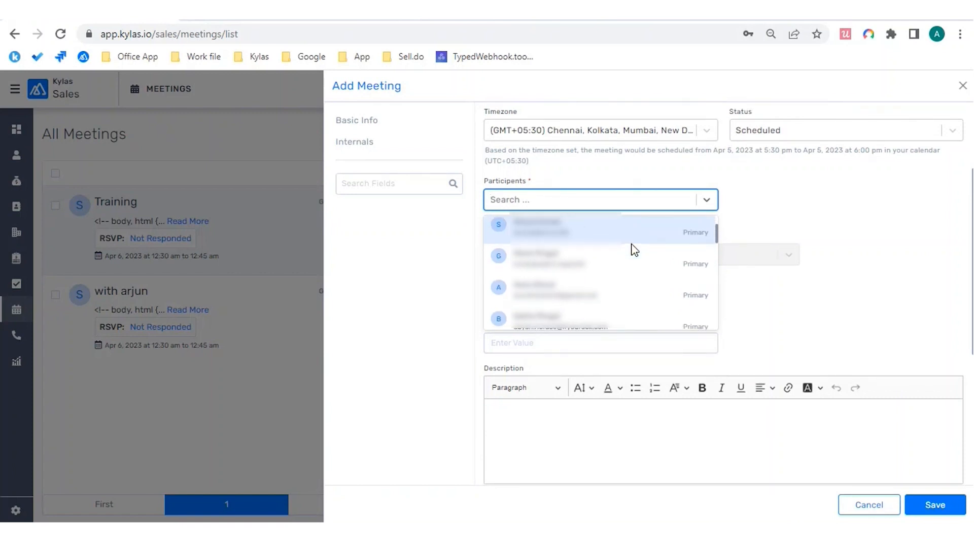
pyautogui.scroll(-3, 634, 250)
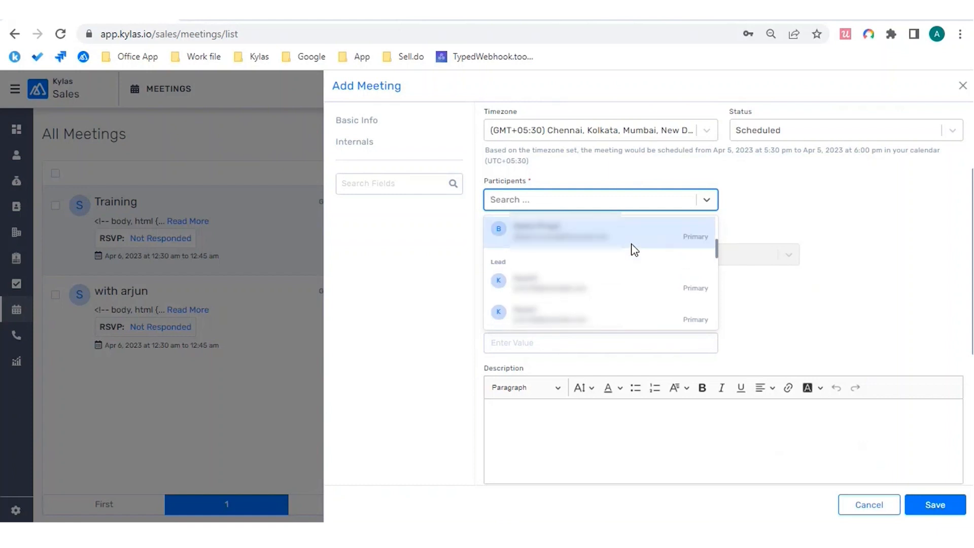
pyautogui.scroll(-4, 634, 249)
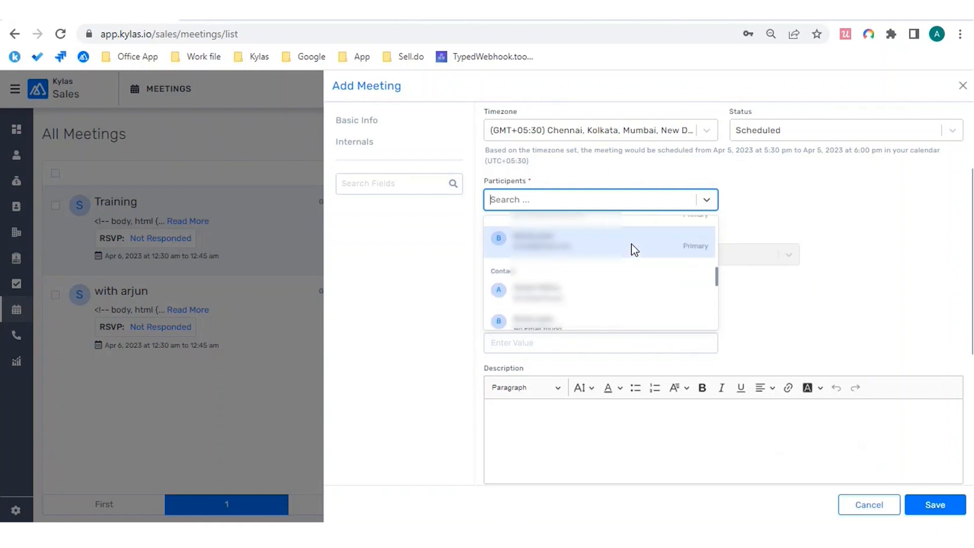
pyautogui.scroll(-4, 635, 250)
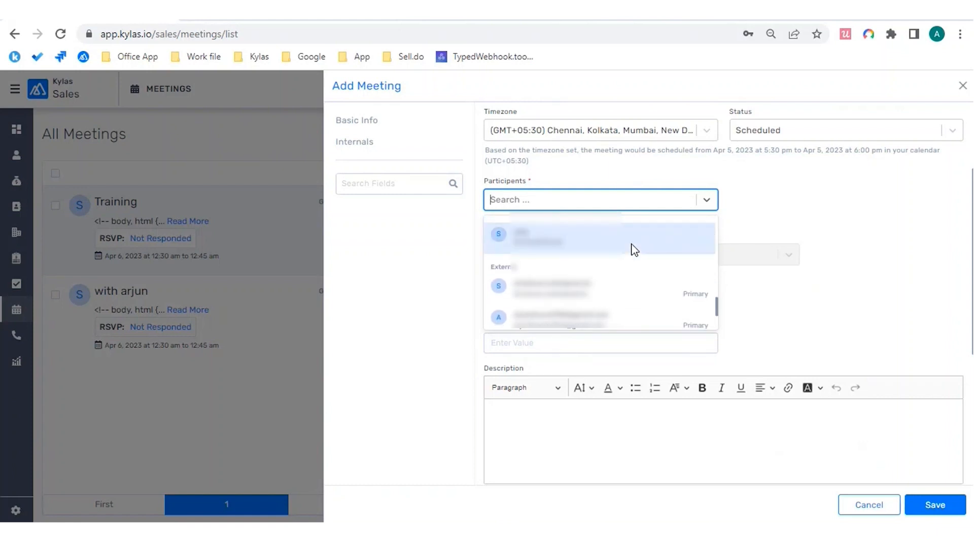
pyautogui.scroll(-2, 634, 279)
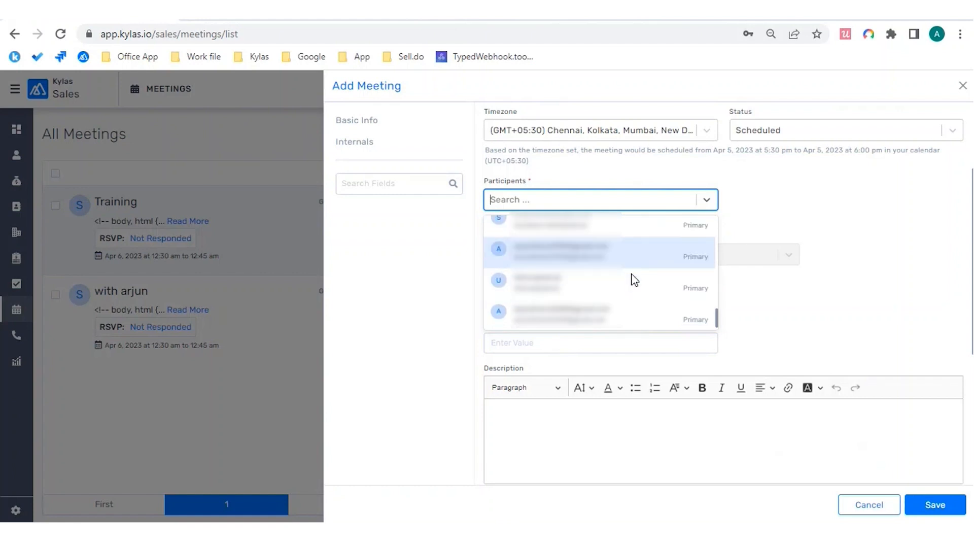
pyautogui.scroll(2, 632, 279)
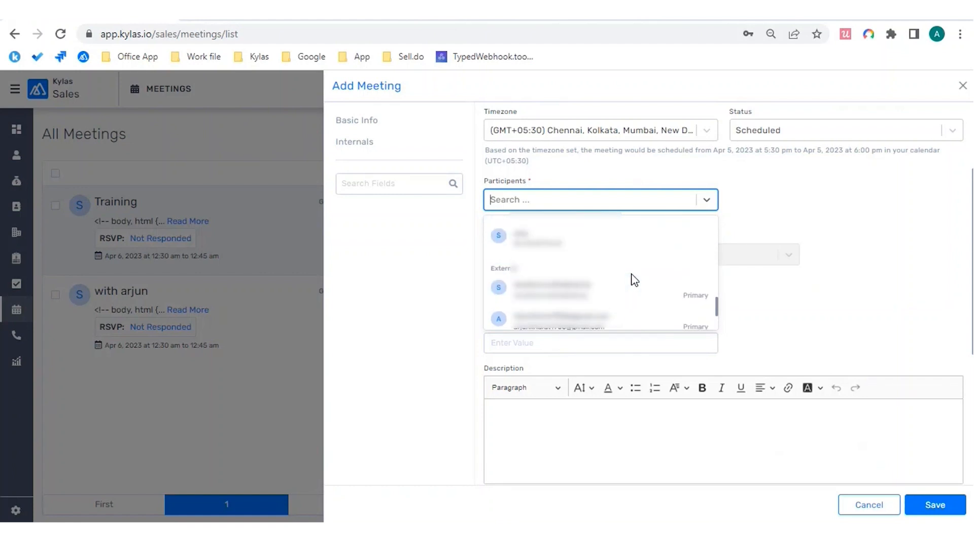
# Step: Set Related To Entities to Lead and browse the lead list without choosing one
pyautogui.click(760, 212)
pyautogui.click(538, 254)
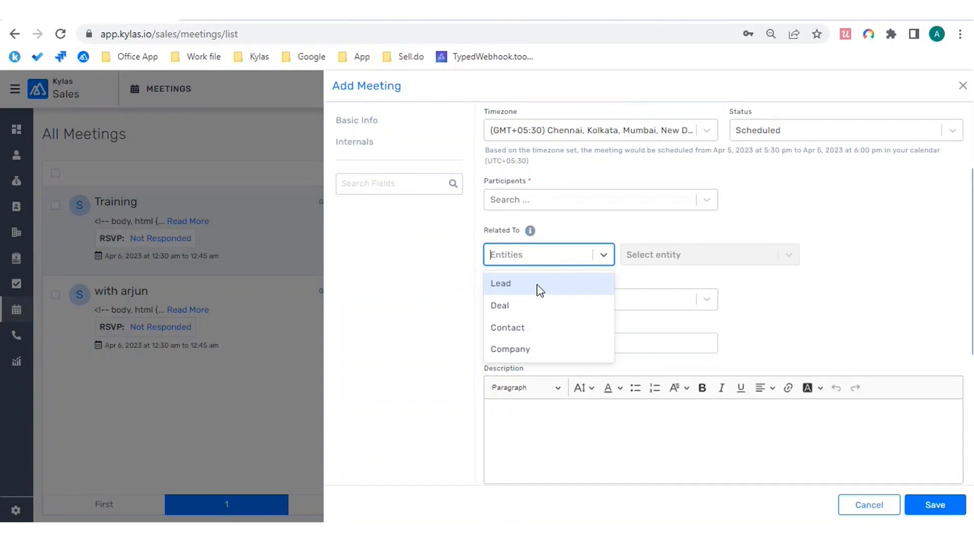
pyautogui.scroll(-1, 536, 285)
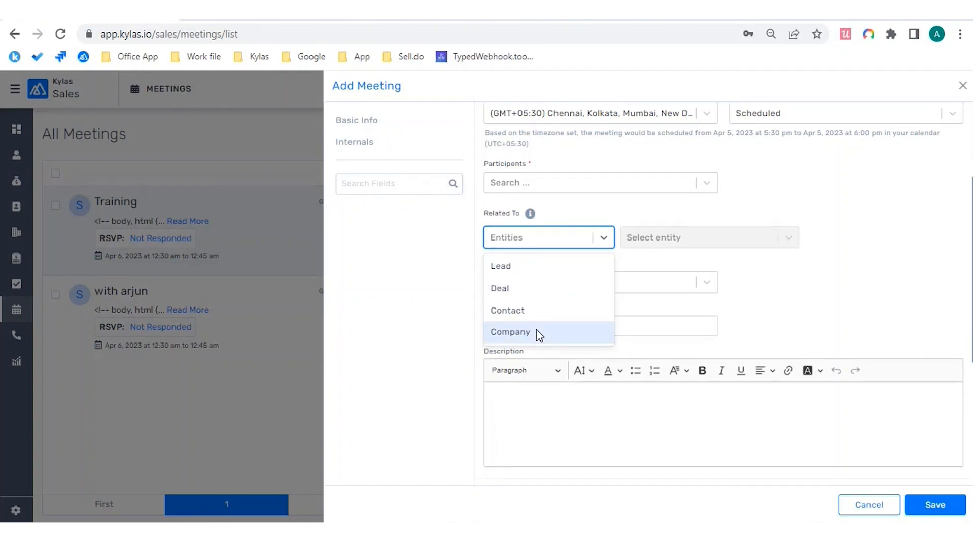
pyautogui.click(540, 265)
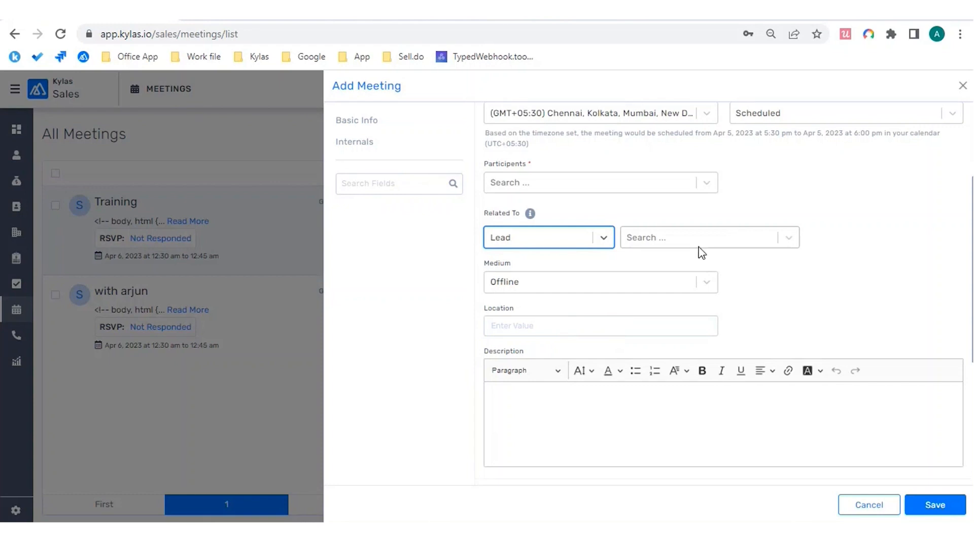
pyautogui.click(789, 238)
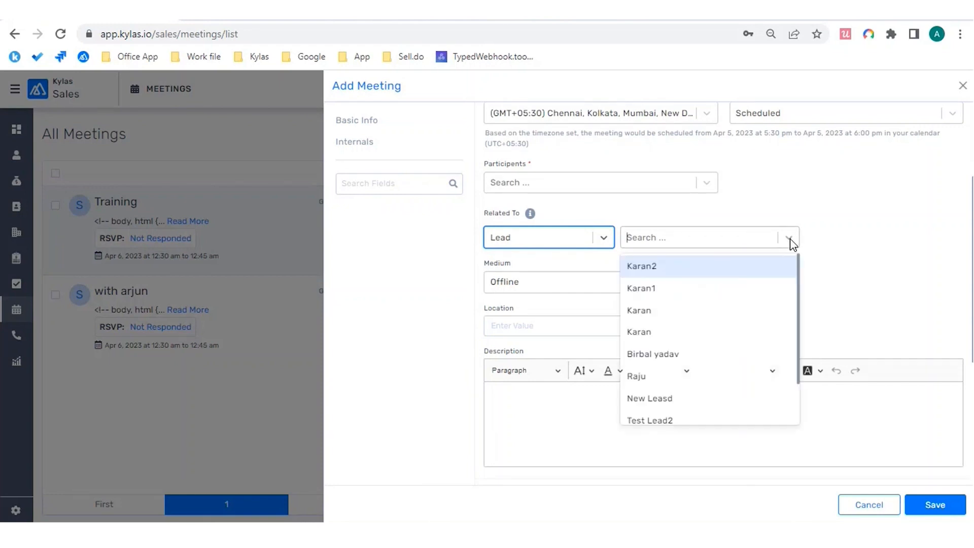
pyautogui.scroll(-1, 733, 306)
pyautogui.scroll(-1, 733, 307)
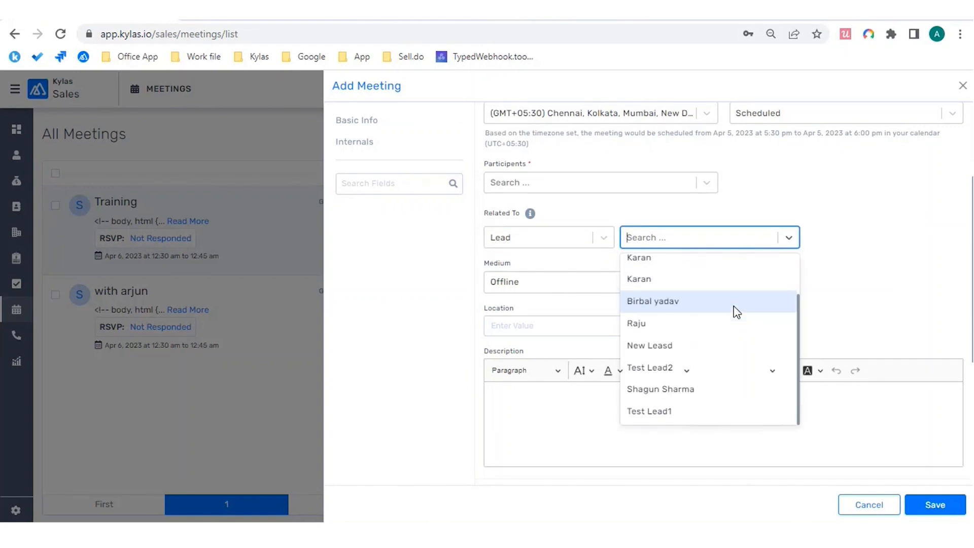
pyautogui.click(874, 242)
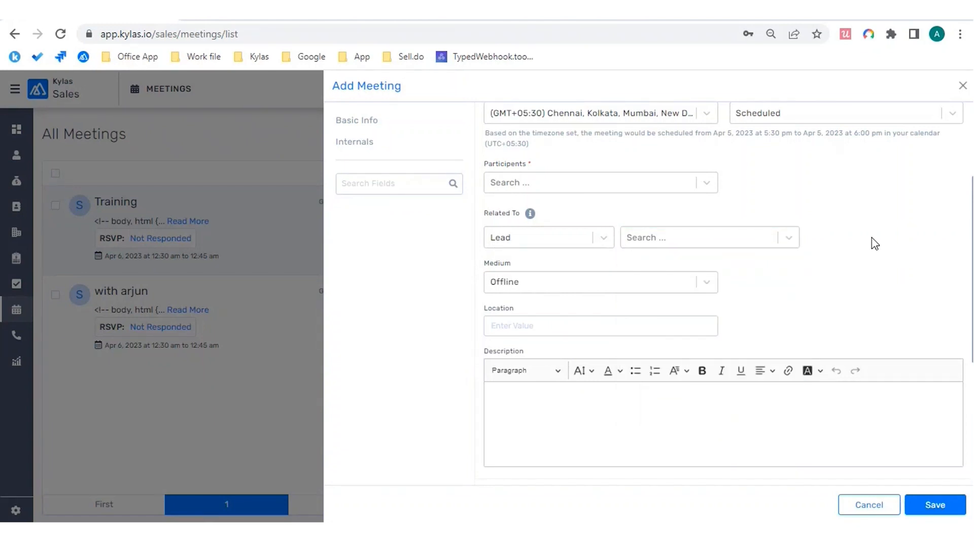
pyautogui.click(710, 286)
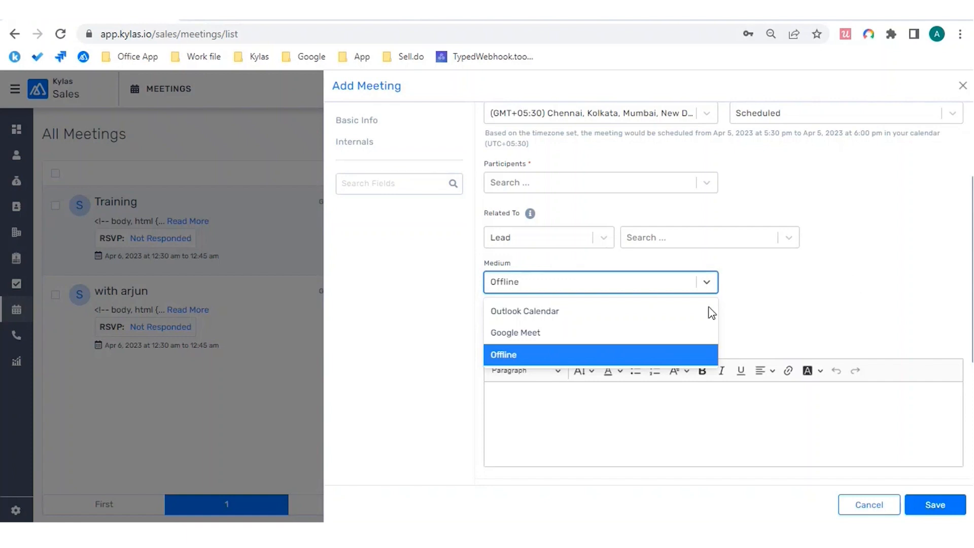
# Step: Set the meeting medium to Outlook Calendar and move to the Location field
pyautogui.click(571, 315)
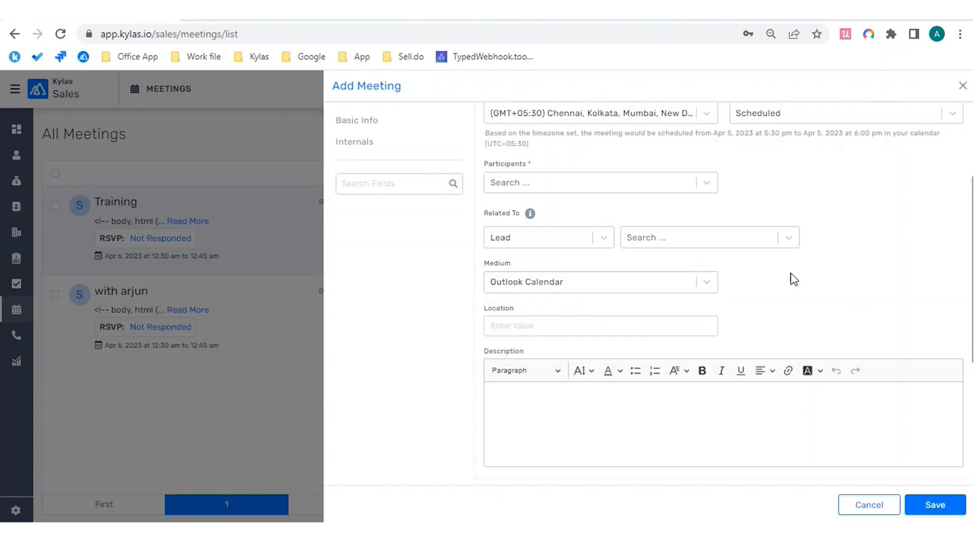
pyautogui.click(587, 328)
pyautogui.scroll(-1, 589, 329)
# Step: Search the Participants list for the external guest by their e-mail address
pyautogui.scroll(-1, 588, 329)
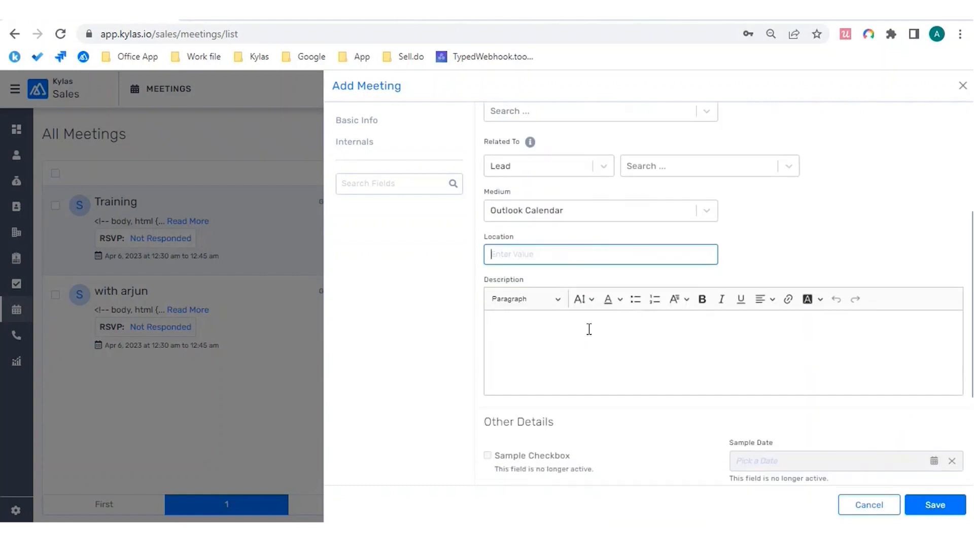
pyautogui.scroll(3, 589, 329)
pyautogui.scroll(1, 587, 333)
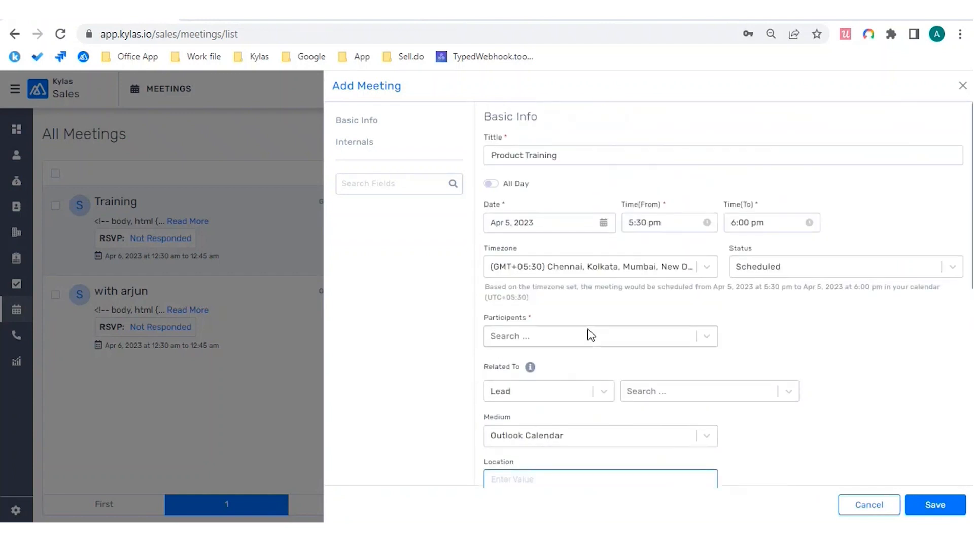
pyautogui.scroll(-2, 588, 333)
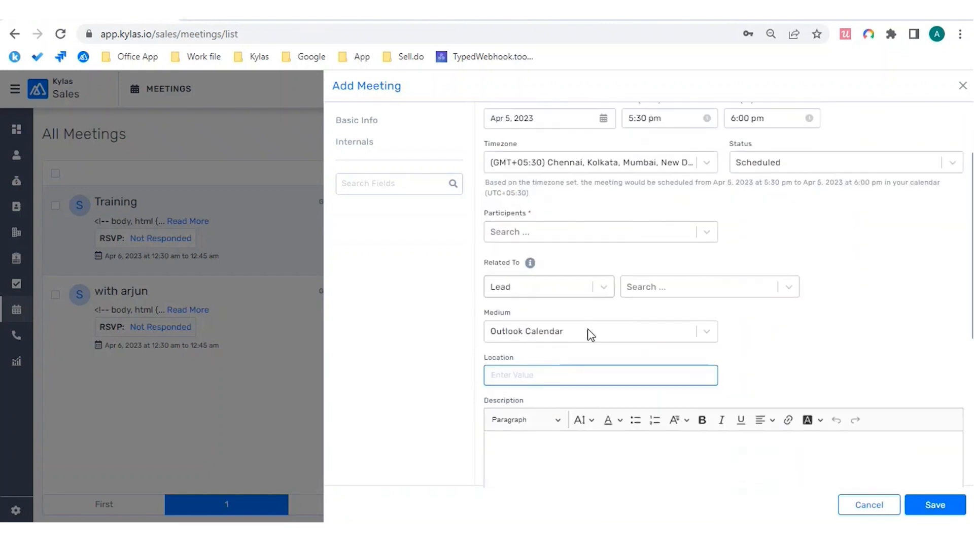
pyautogui.click(707, 232)
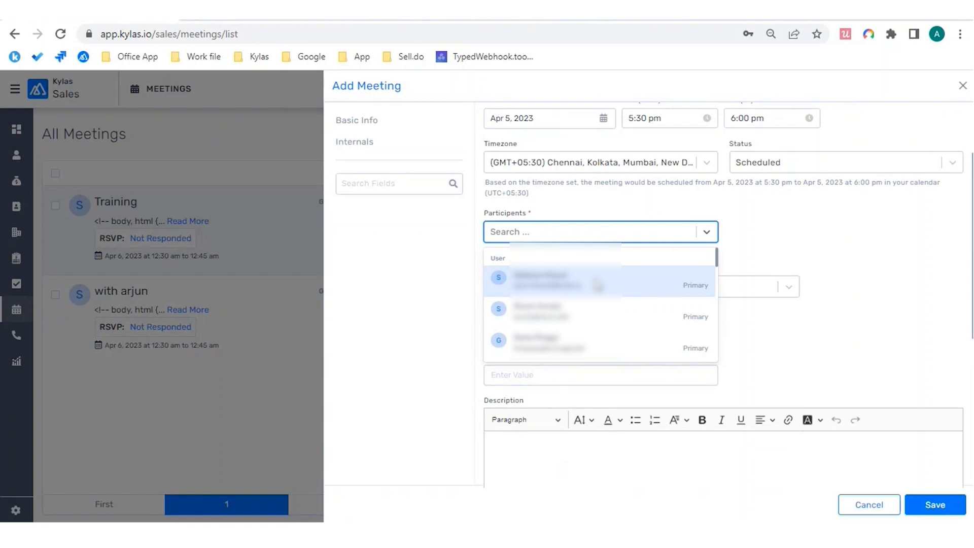
pyautogui.scroll(-2, 599, 286)
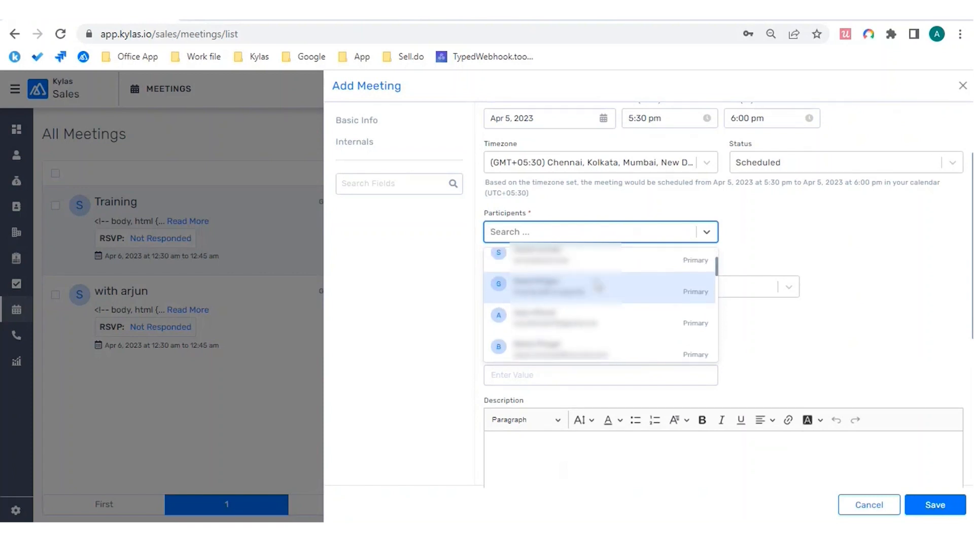
pyautogui.scroll(-2, 598, 286)
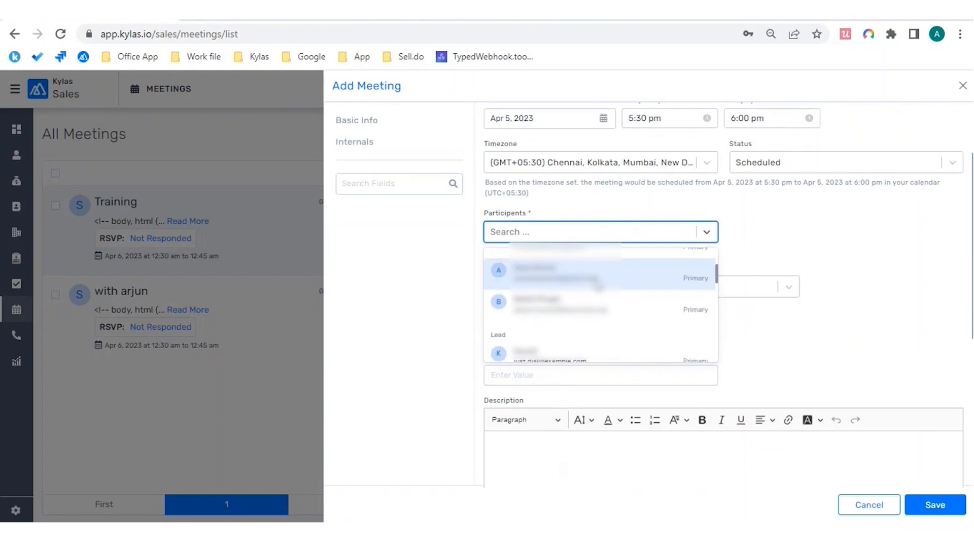
pyautogui.scroll(-2, 599, 286)
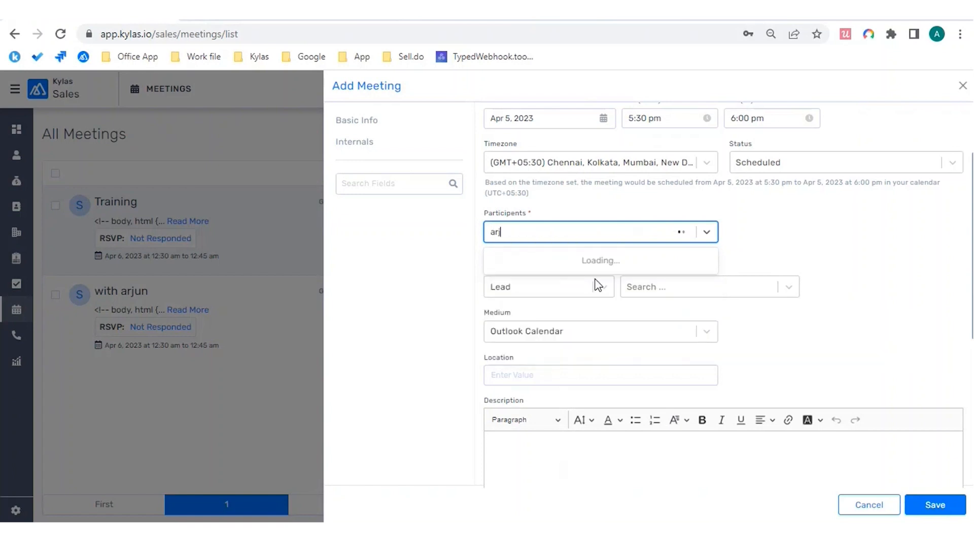
pyautogui.press('BackSpace')
pyautogui.press('BackSpace')
pyautogui.press('BackSpace')
pyautogui.press('BackSpace')
pyautogui.press('BackSpace')
pyautogui.press('BackSpace')
pyautogui.press('BackSpace')
pyautogui.press('BackSpace')
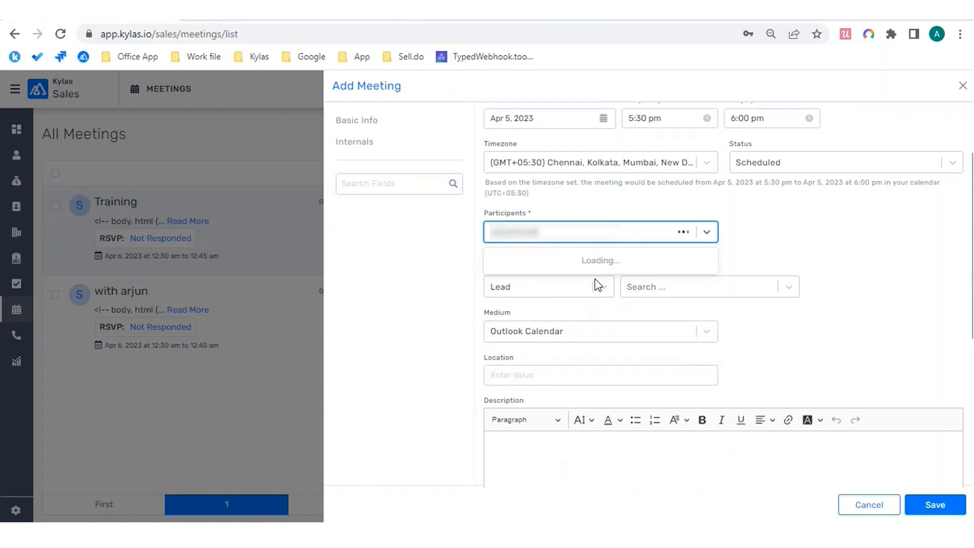
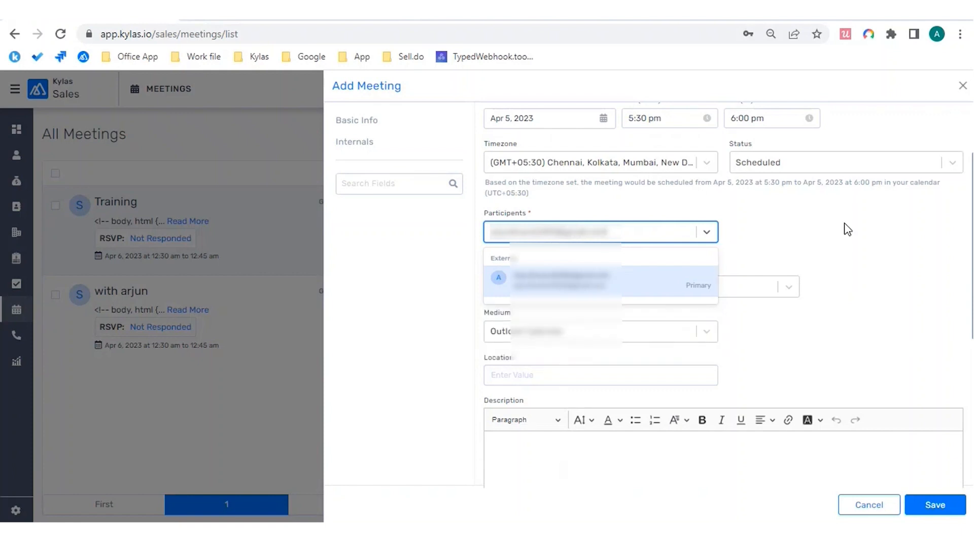
# Step: Add the external guest, retitle the meeting 'Product Training - Phase 1' and save it
pyautogui.press('Return')
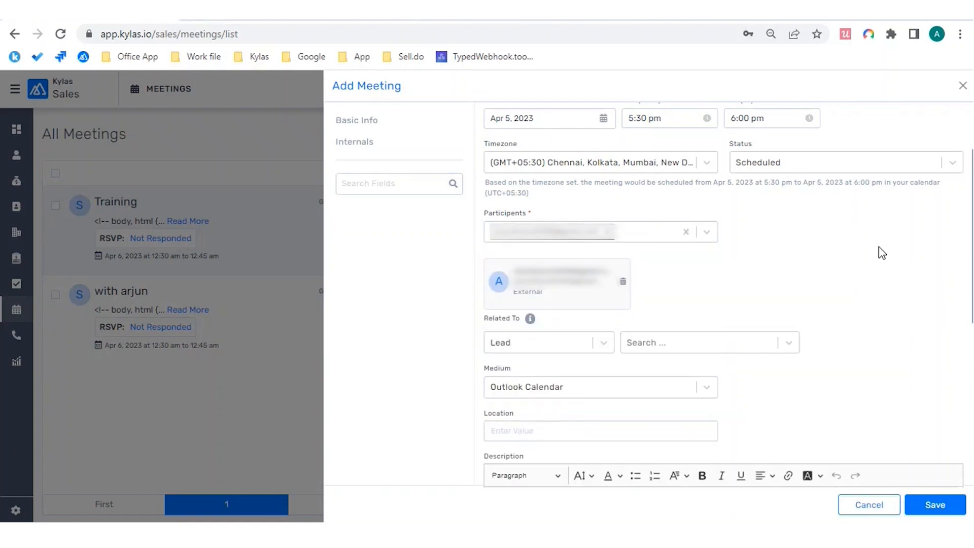
pyautogui.scroll(-1, 882, 253)
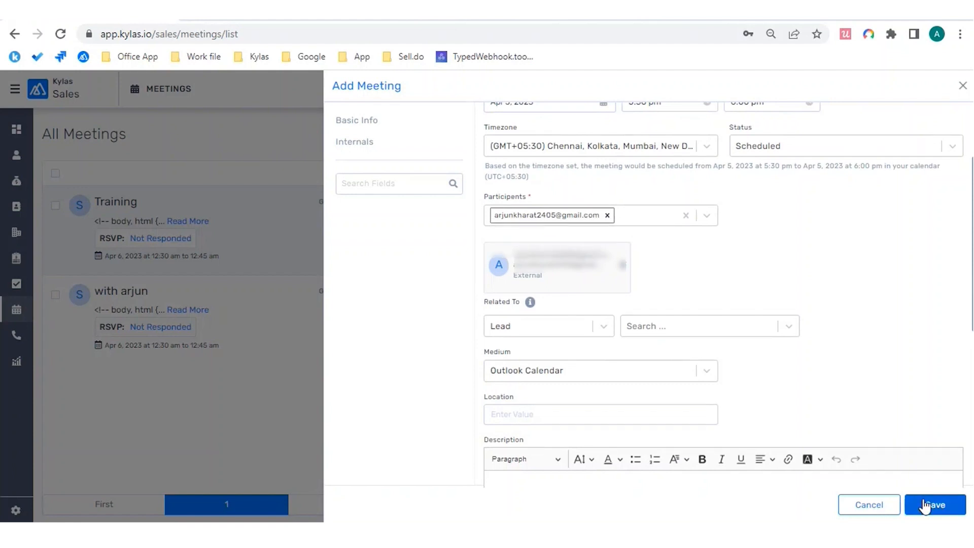
pyautogui.scroll(1, 886, 337)
pyautogui.scroll(2, 886, 336)
pyautogui.click(642, 161)
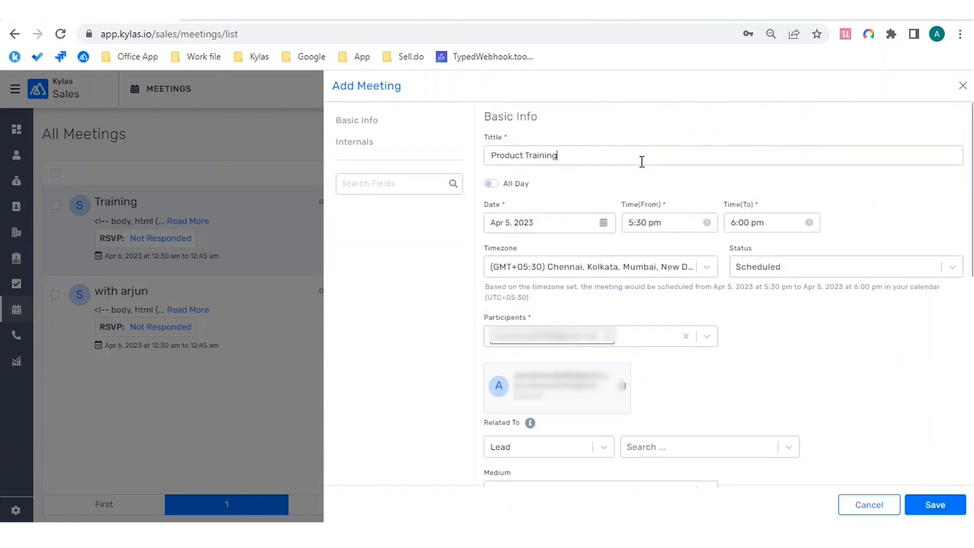
pyautogui.write('- 1')
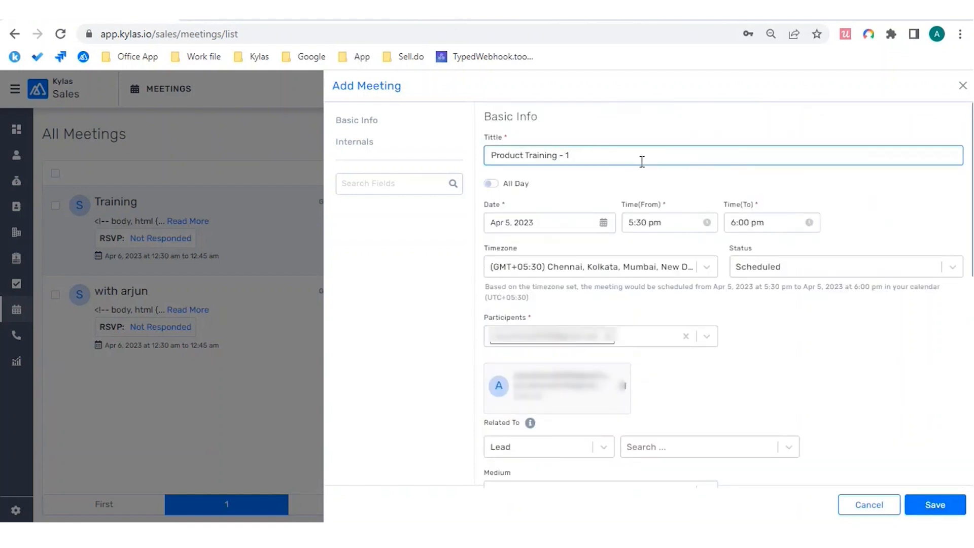
pyautogui.press('Left')
pyautogui.write('Phase')
pyautogui.click(930, 504)
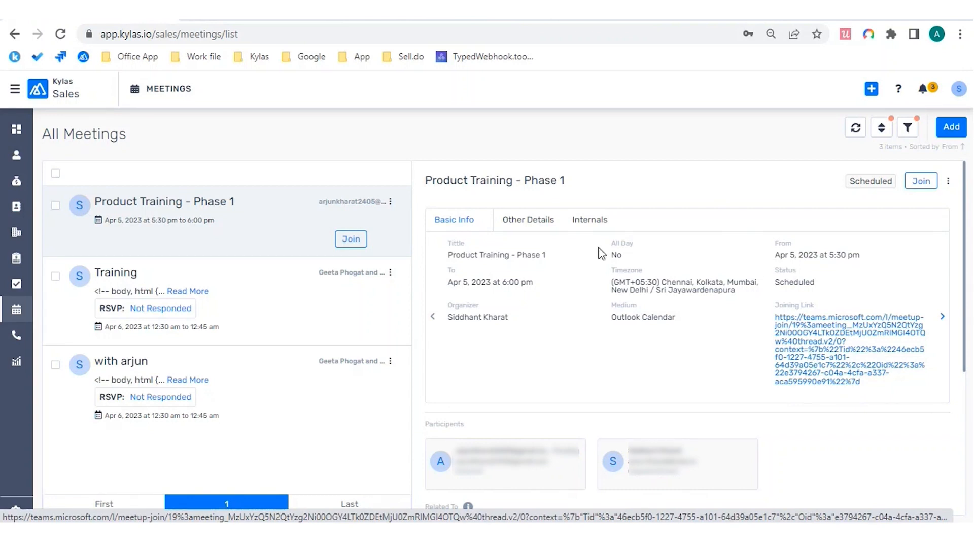
# Step: Scroll the Phase 1 meeting details to its two participants and zero related entities
pyautogui.scroll(-1, 654, 388)
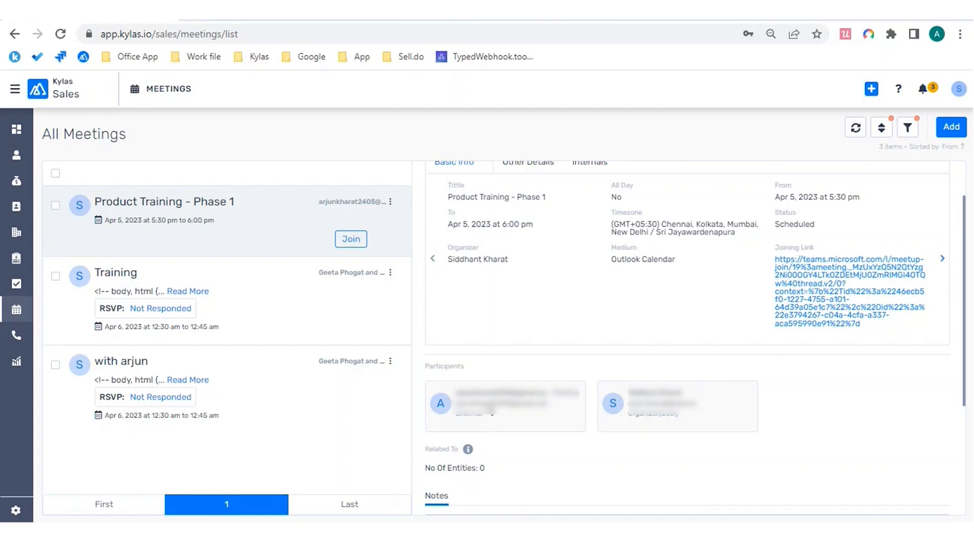
# Step: Open Google Calendar's April 5 day view and compare it with the Kylas meetings list
pyautogui.click(580, 19)
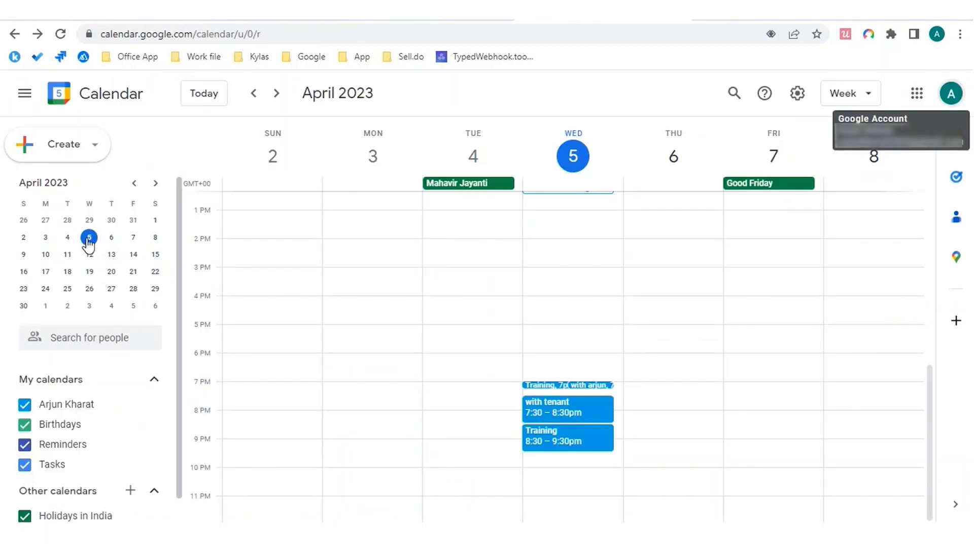
pyautogui.click(89, 237)
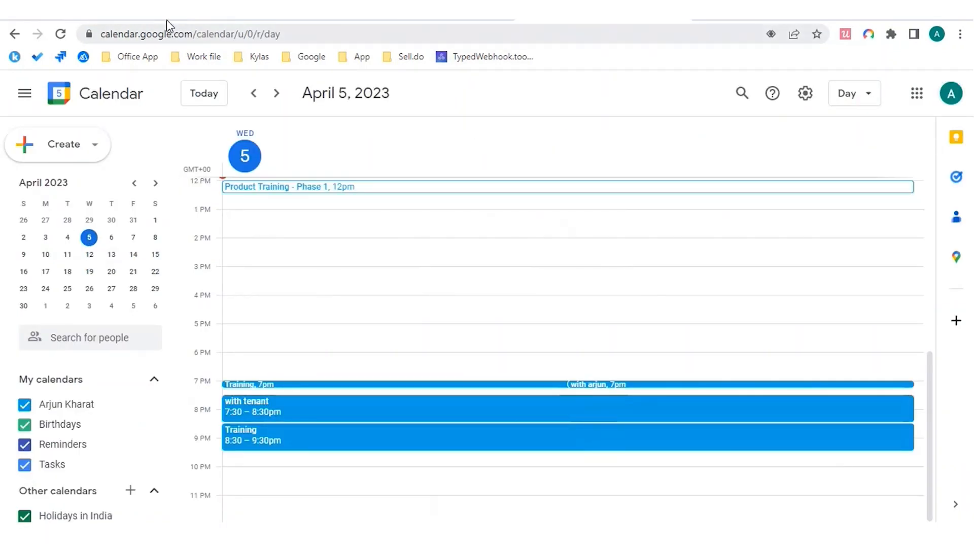
pyautogui.click(150, 19)
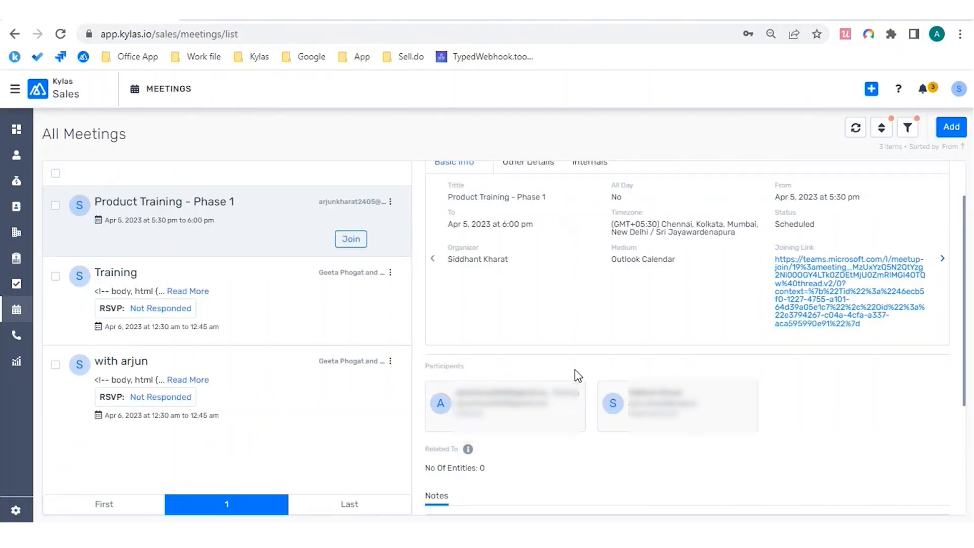
pyautogui.click(596, 15)
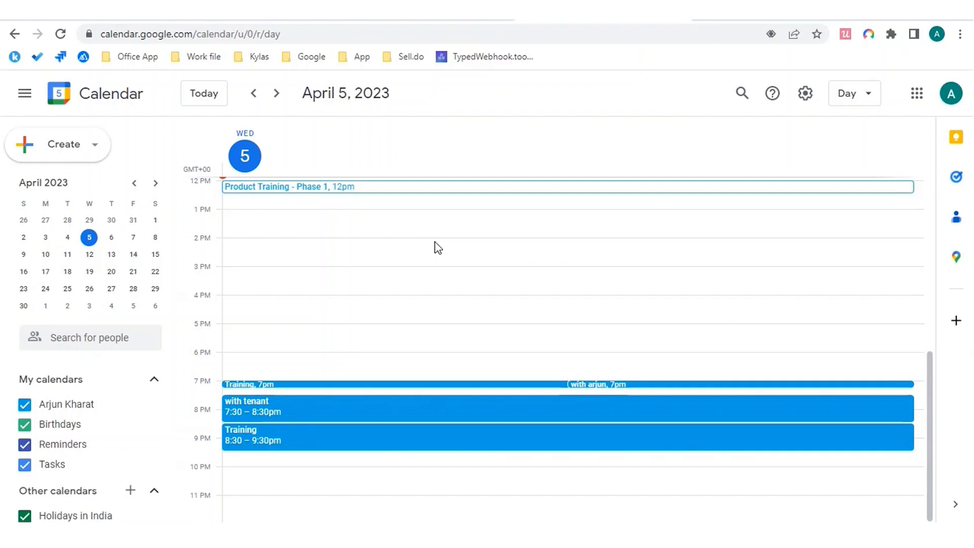
# Step: Refresh the Gmail inbox and open the 'Product Training - Phase 1' invitation email
pyautogui.click(415, 13)
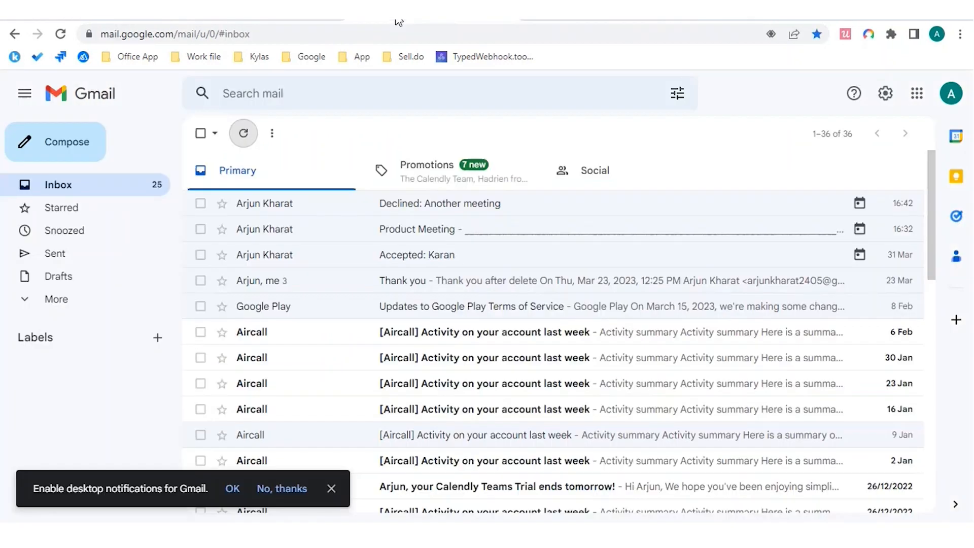
pyautogui.click(39, 186)
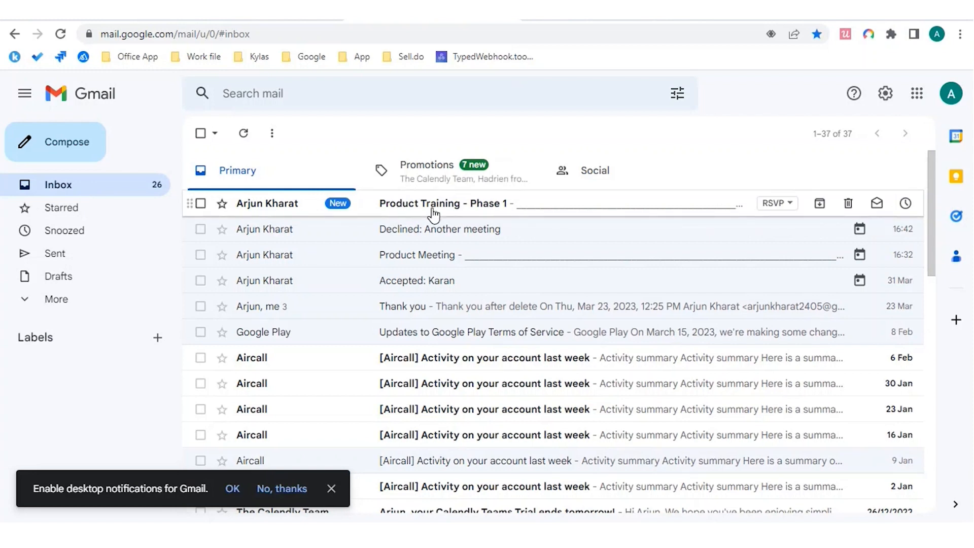
pyautogui.click(433, 213)
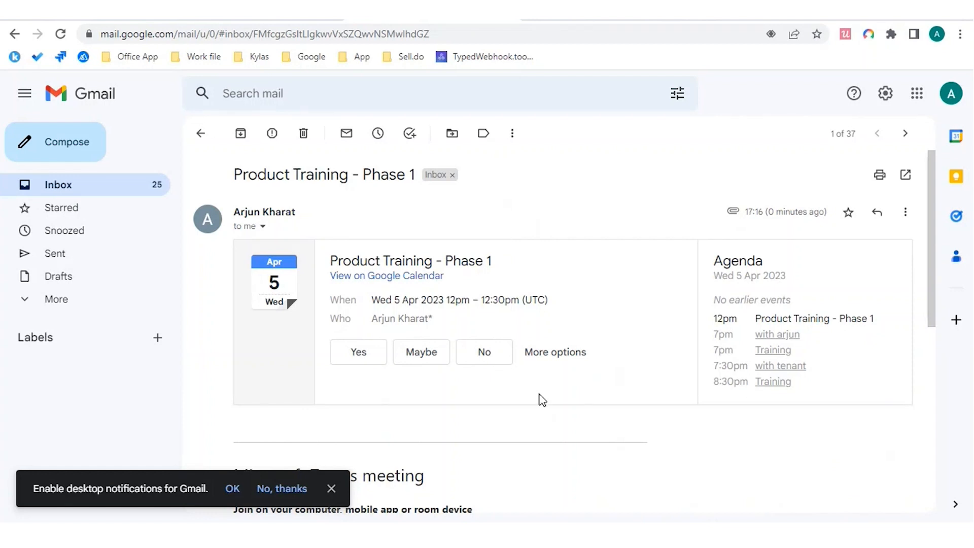
# Step: Review the Phase 1 meeting details in Kylas, checking the Google Calendar day view in between
pyautogui.click(124, 20)
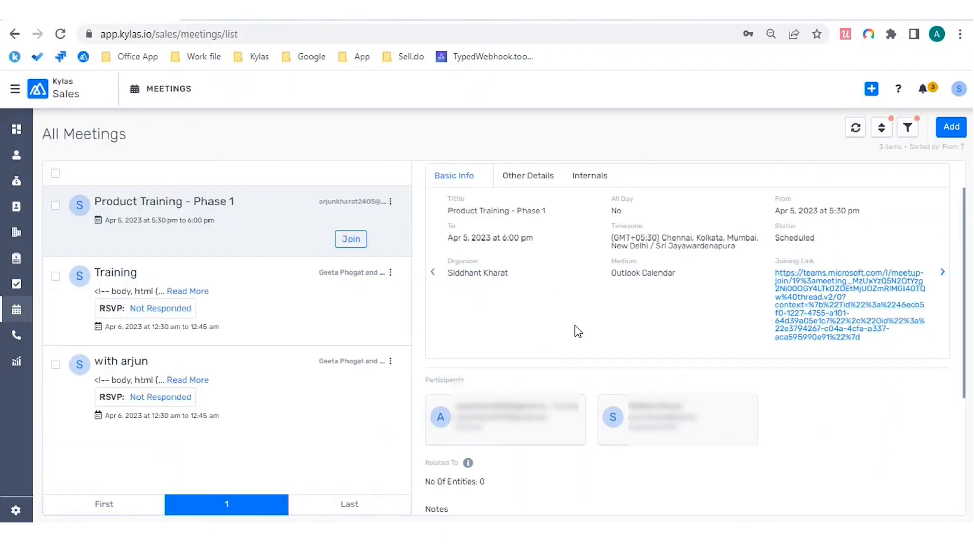
pyautogui.scroll(-4, 578, 331)
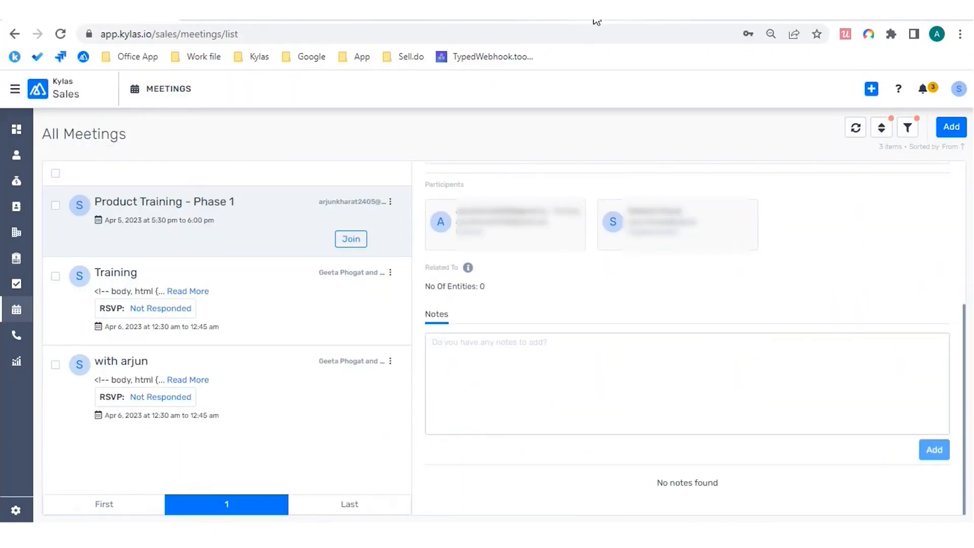
pyautogui.click(563, 20)
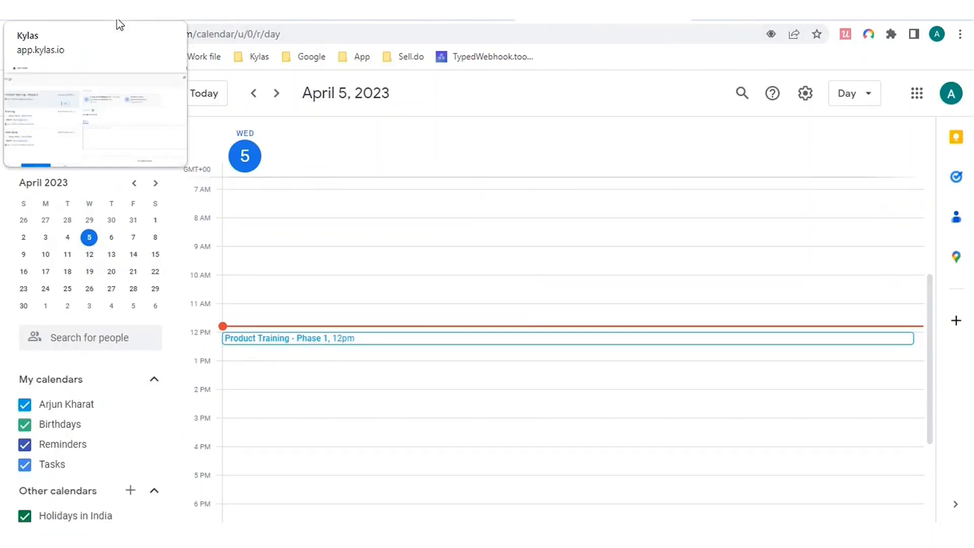
pyautogui.click(119, 25)
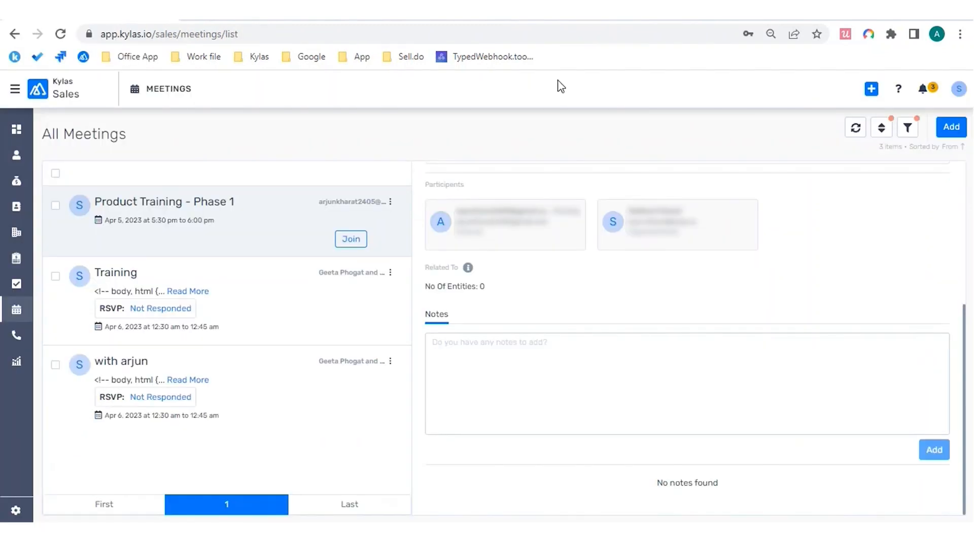
pyautogui.scroll(2, 548, 337)
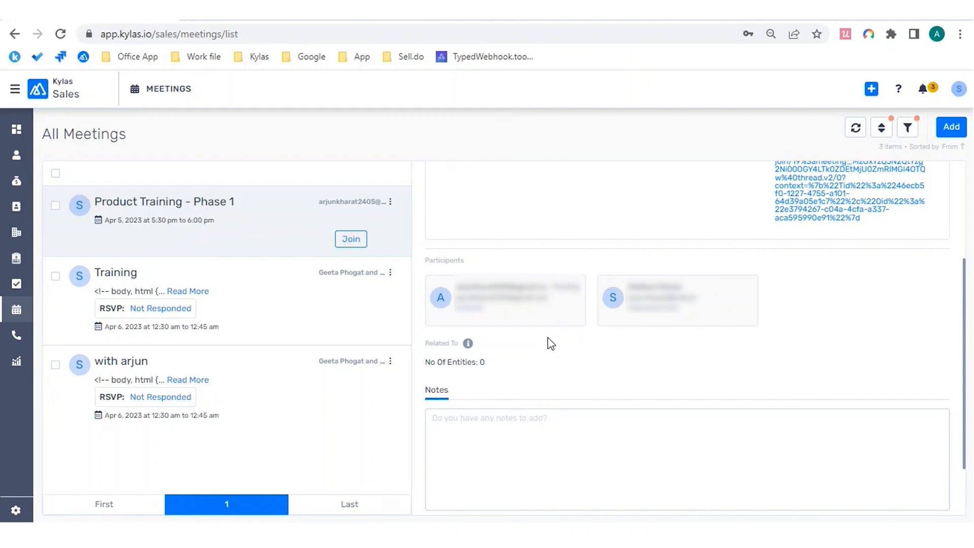
# Step: Start a new meeting titled 'Product Training - Phase 2'
pyautogui.click(951, 128)
pyautogui.click(579, 156)
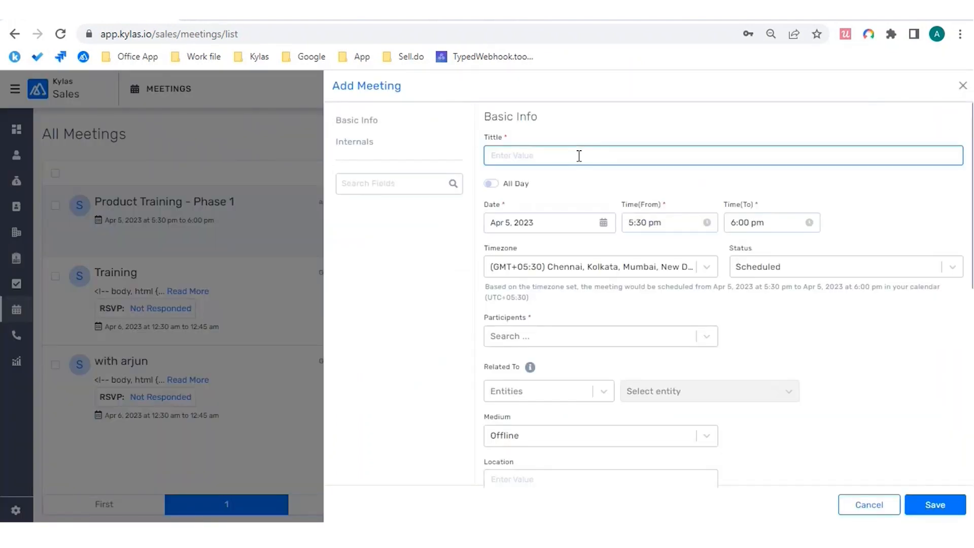
pyautogui.write('Product Training - Phase 2')
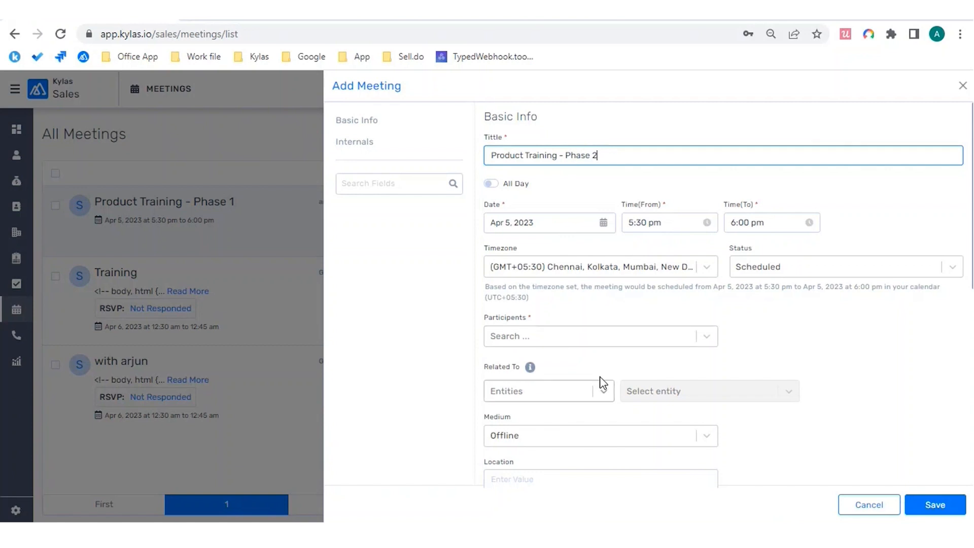
# Step: Set the meeting medium to Google Meet and highlight the 'No calendar connected' warning
pyautogui.scroll(-2, 631, 322)
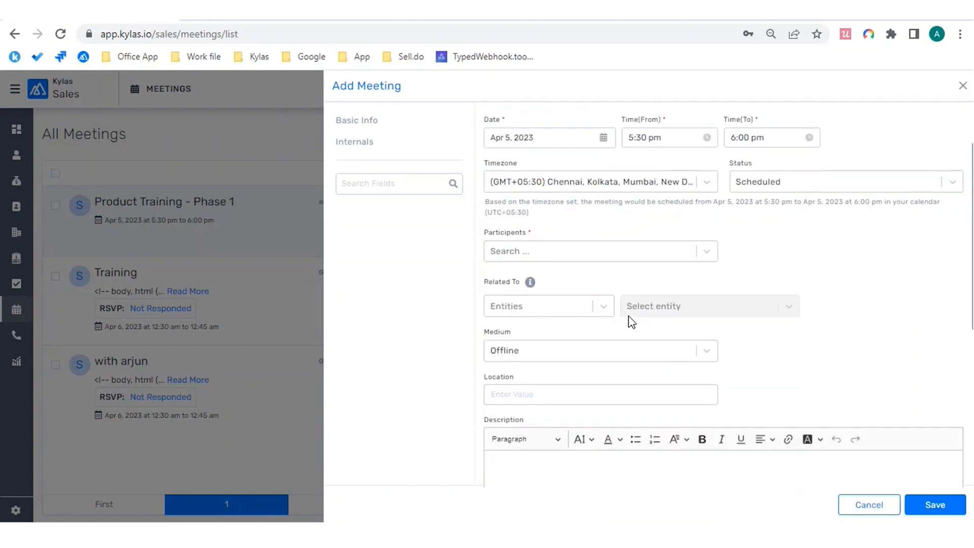
pyautogui.click(706, 351)
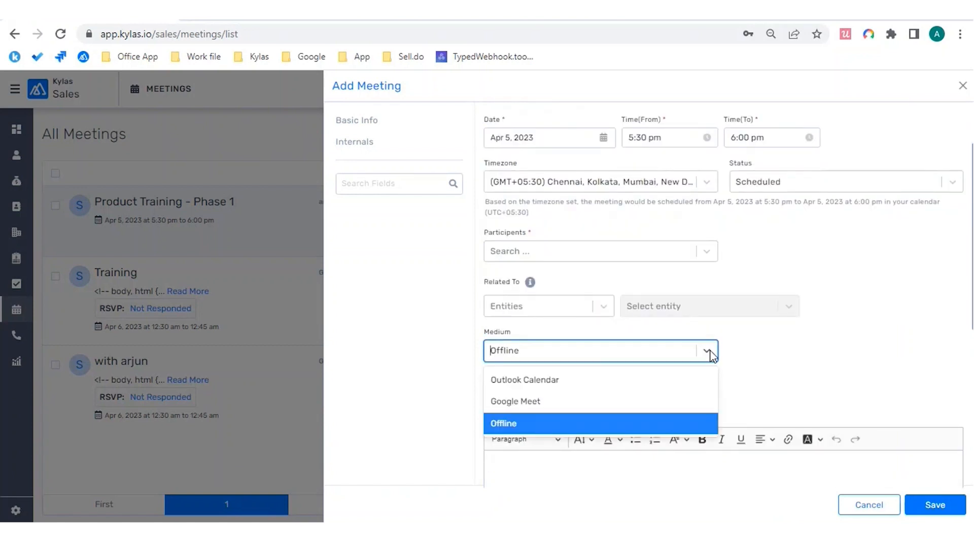
pyautogui.click(608, 401)
pyautogui.scroll(-1, 853, 272)
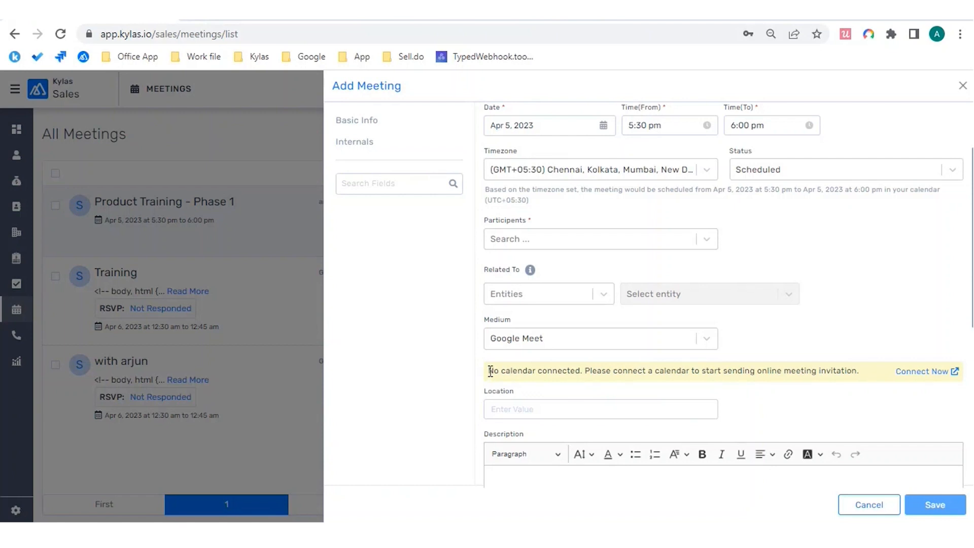
pyautogui.moveTo(488, 371); pyautogui.dragTo(854, 365)
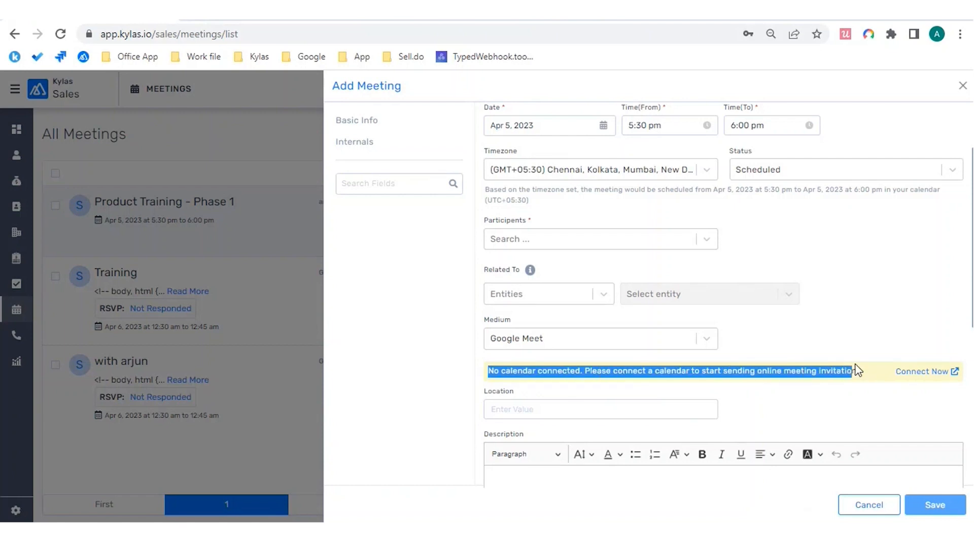
pyautogui.click(835, 405)
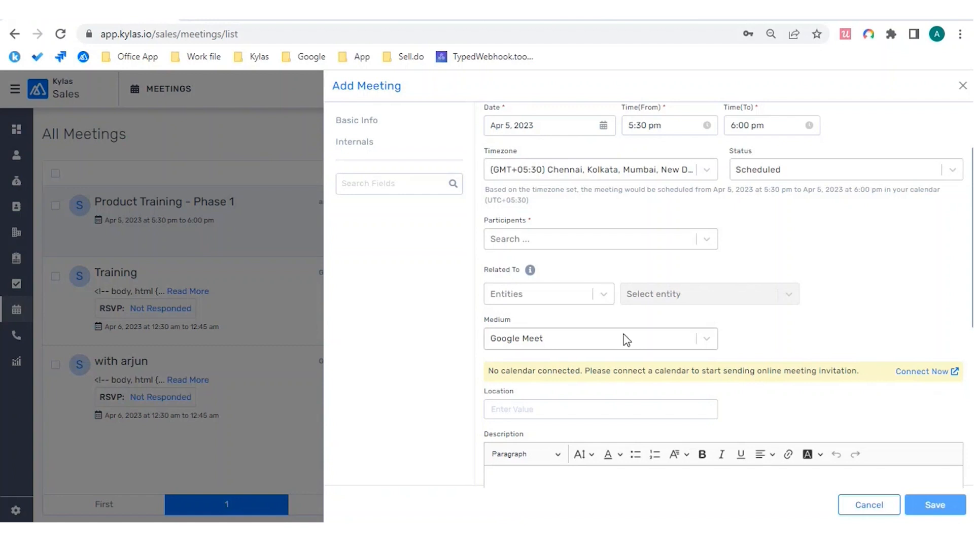
# Step: Open Calendar Settings via 'Connect Now' in a new tab, then return to the meeting form
pyautogui.click(929, 375)
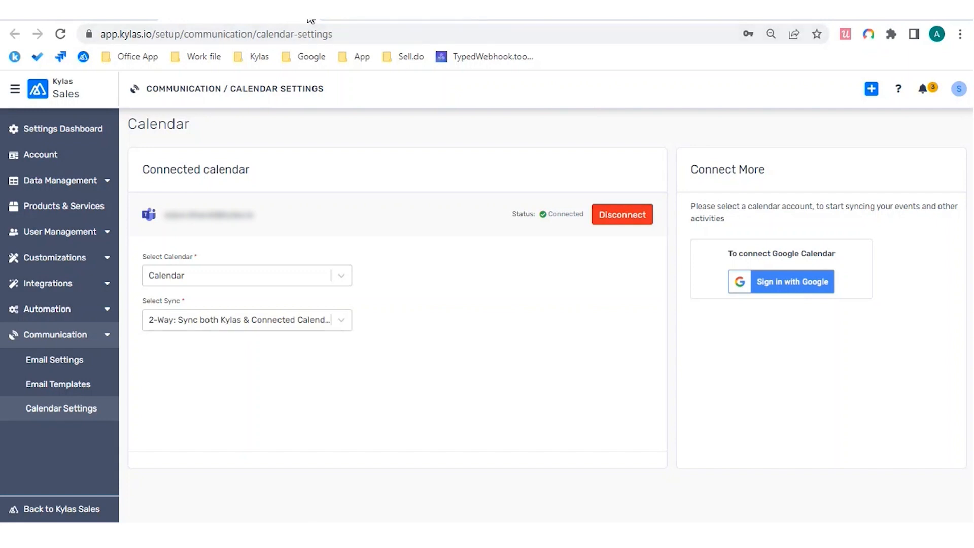
pyautogui.click(307, 18)
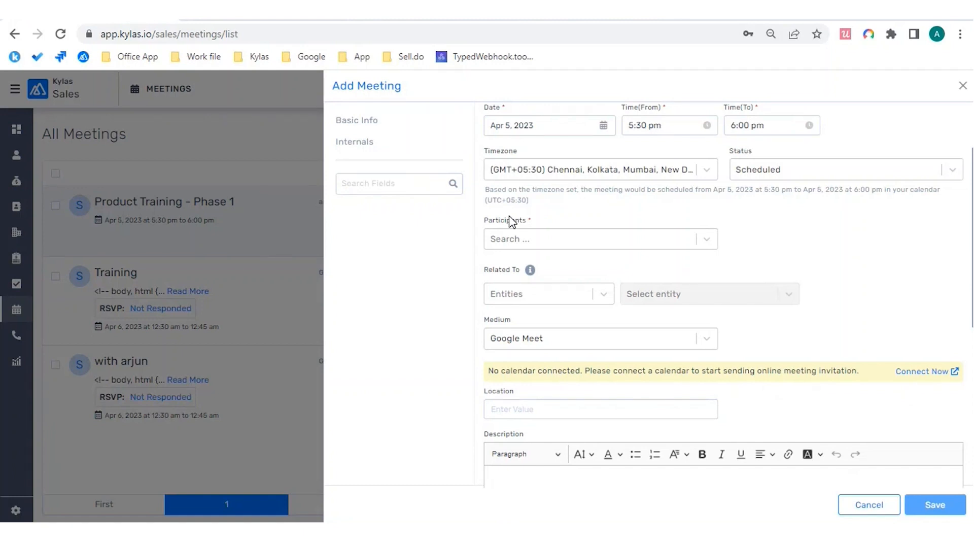
# Step: Check the Select Sync options in Calendar Settings, then close the unfinished Add Meeting form
pyautogui.click(266, 23)
pyautogui.click(343, 319)
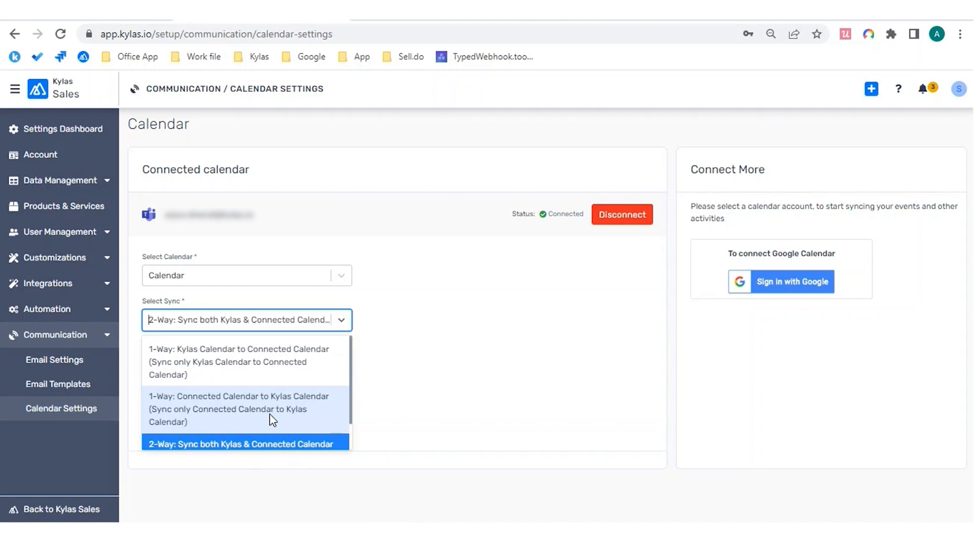
pyautogui.click(481, 129)
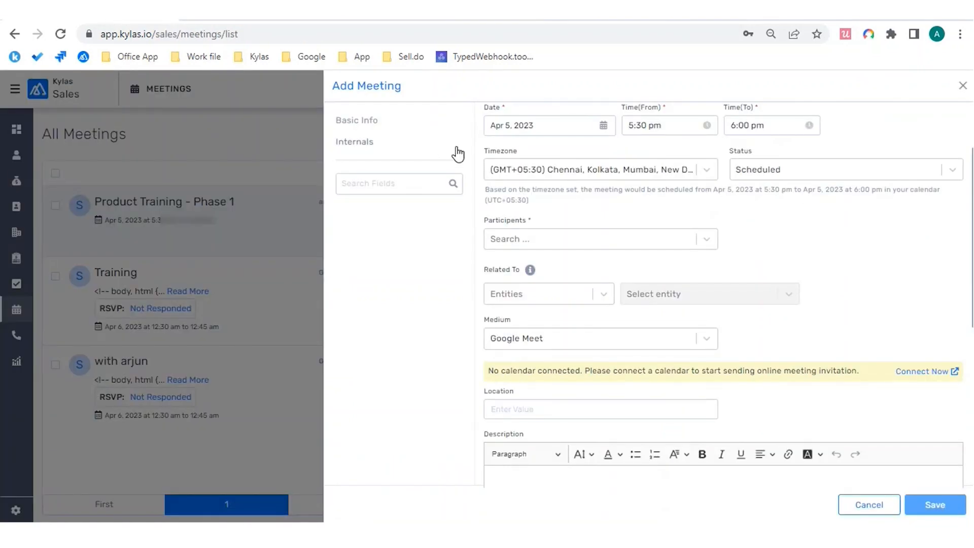
pyautogui.click(963, 85)
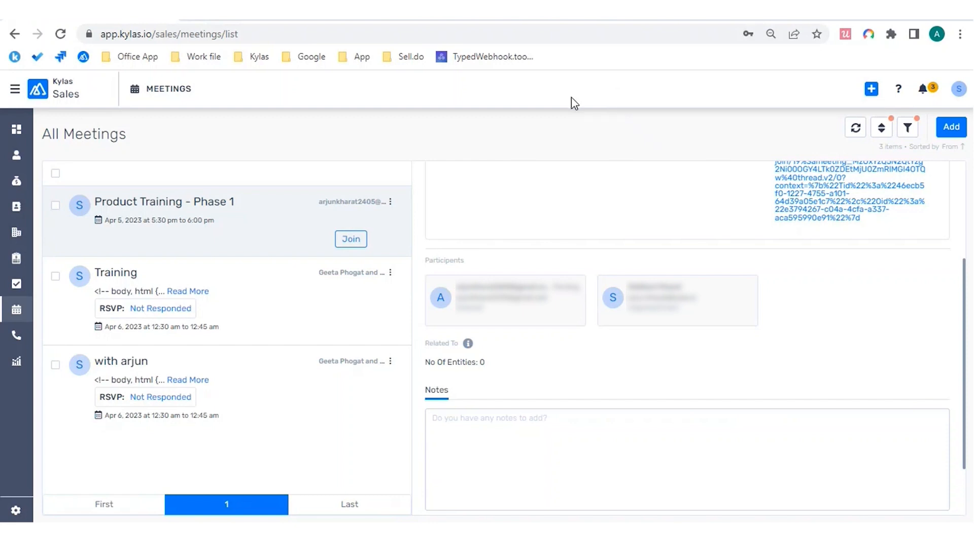
# Step: Reload the meetings list, glance at Google Calendar, then go to the Kylas Leads list
pyautogui.click(16, 310)
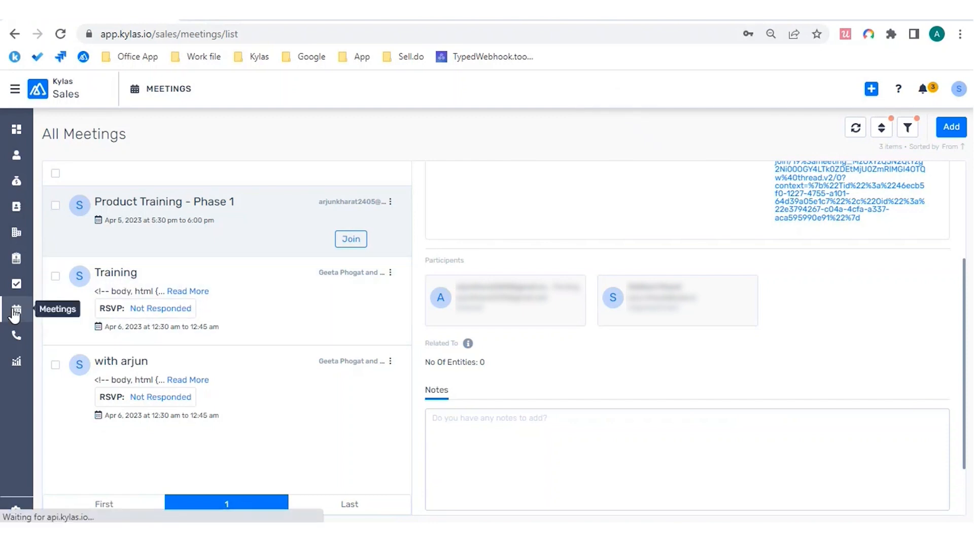
pyautogui.click(609, 22)
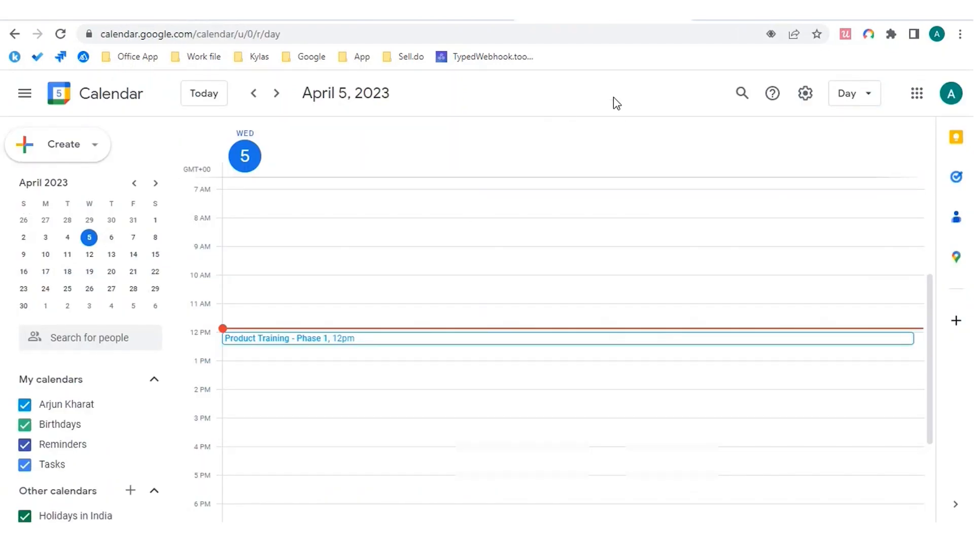
pyautogui.scroll(2, 679, 207)
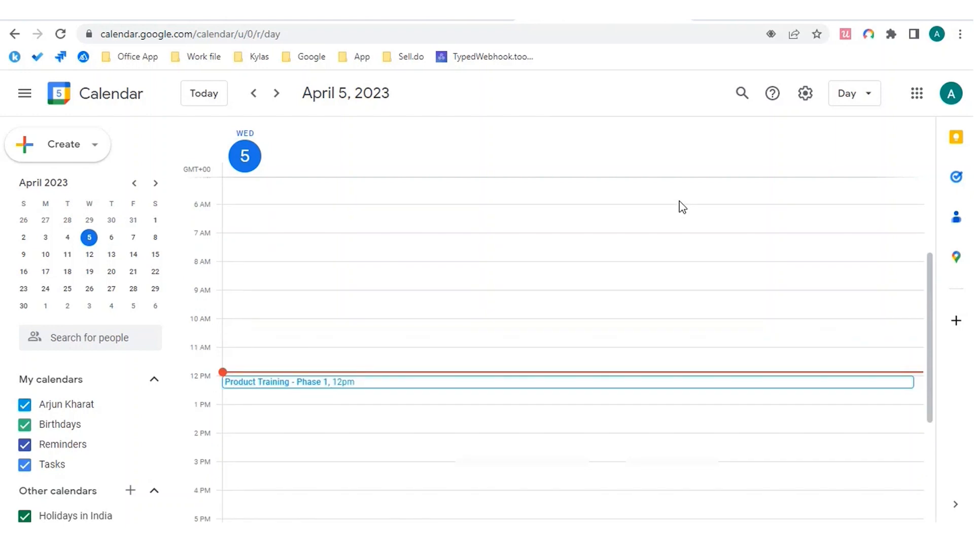
pyautogui.click(272, 20)
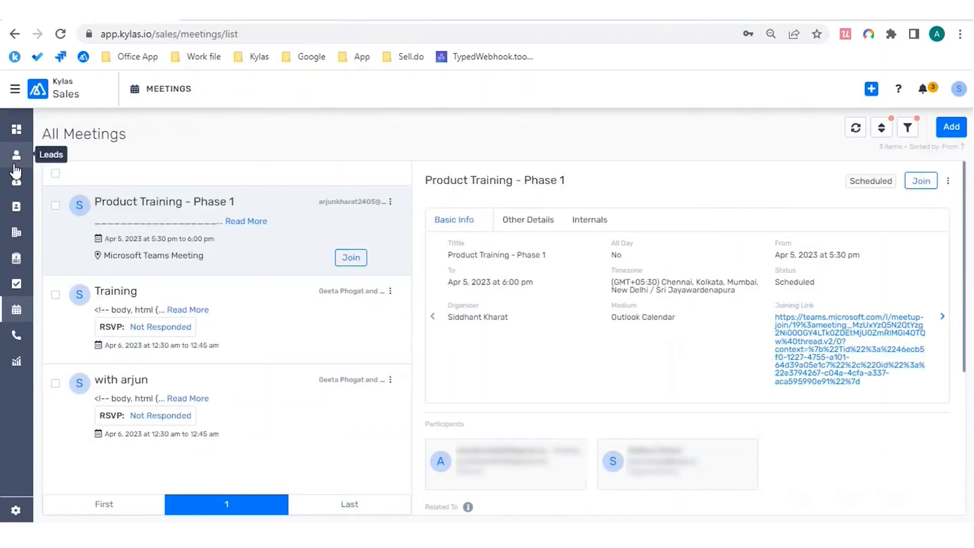
pyautogui.click(16, 155)
# Step: Search the leads for the guest's email address, which returns no rows
pyautogui.click(747, 128)
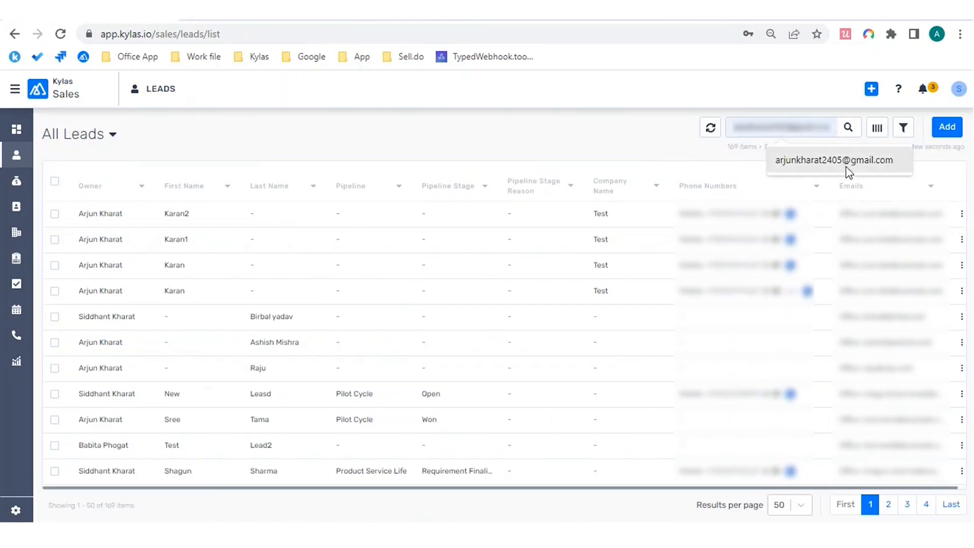
pyautogui.click(820, 162)
pyautogui.press('Return')
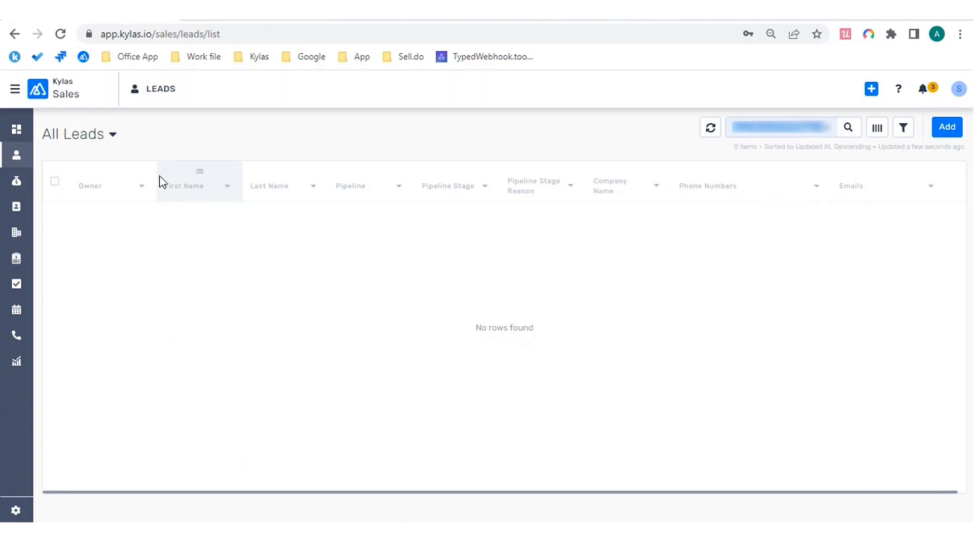
pyautogui.click(756, 135)
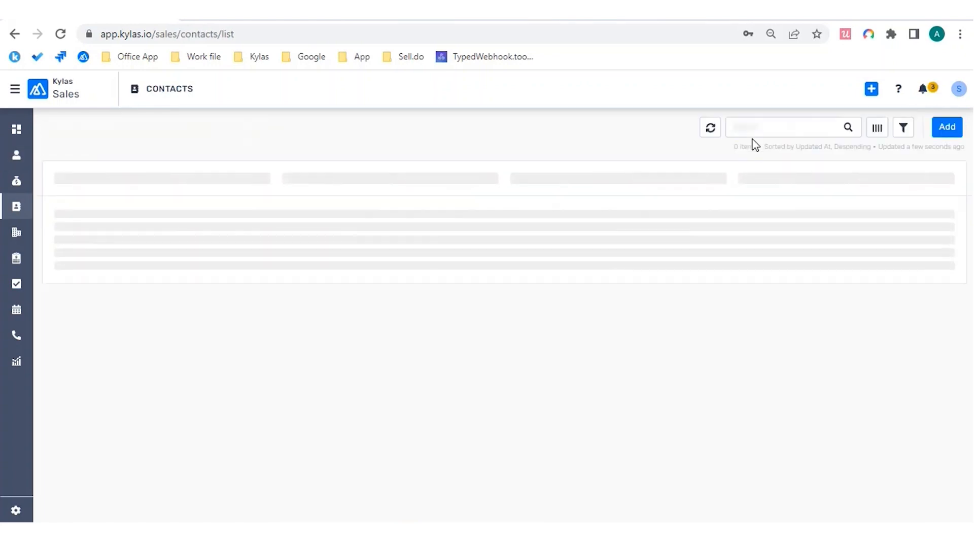
# Step: Search the contacts for the same email address, again finding no rows
pyautogui.click(767, 128)
pyautogui.hotkey('ctrl', 'v')
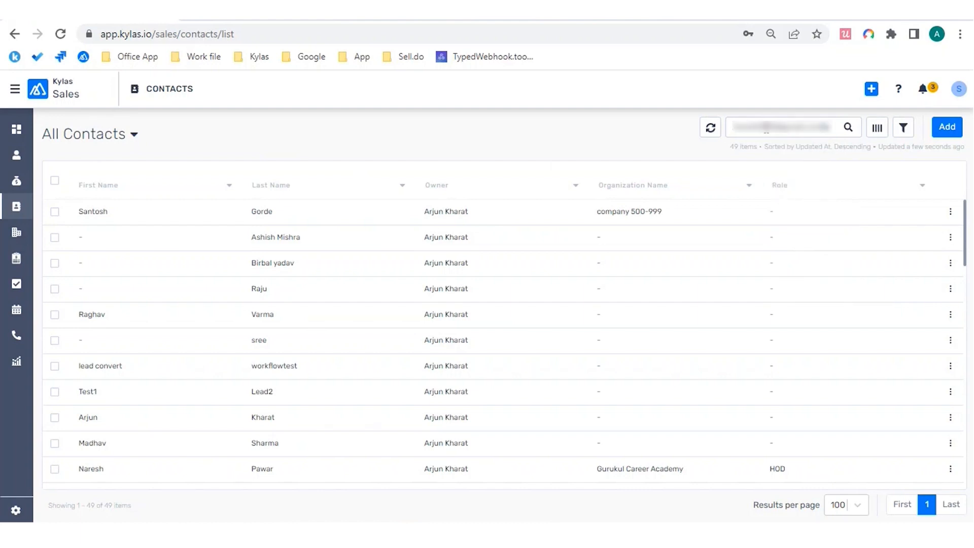
pyautogui.press('Return')
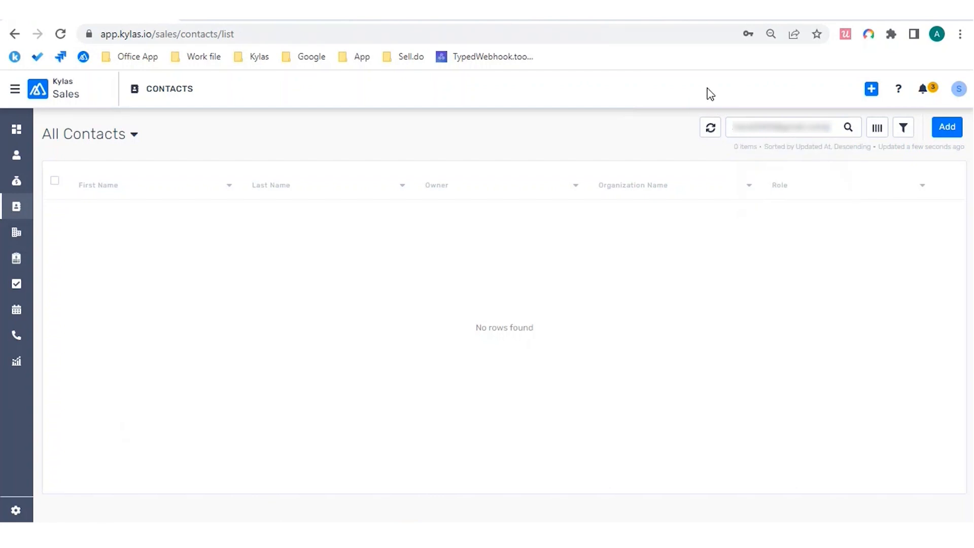
# Step: Create a Google Calendar event 'Product Training - Phase 3' on April 5 from 7:30pm to 8:00pm
pyautogui.click(608, 20)
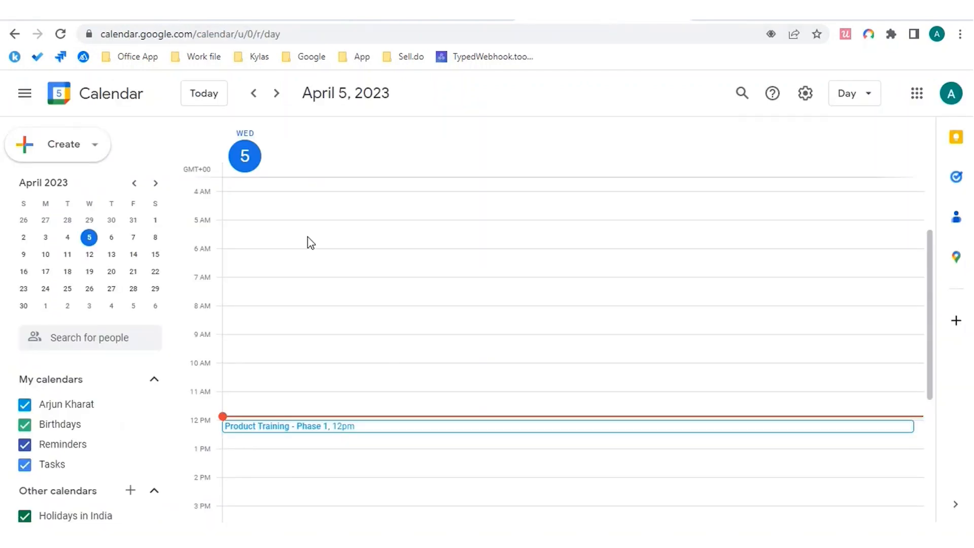
pyautogui.scroll(-1, 541, 270)
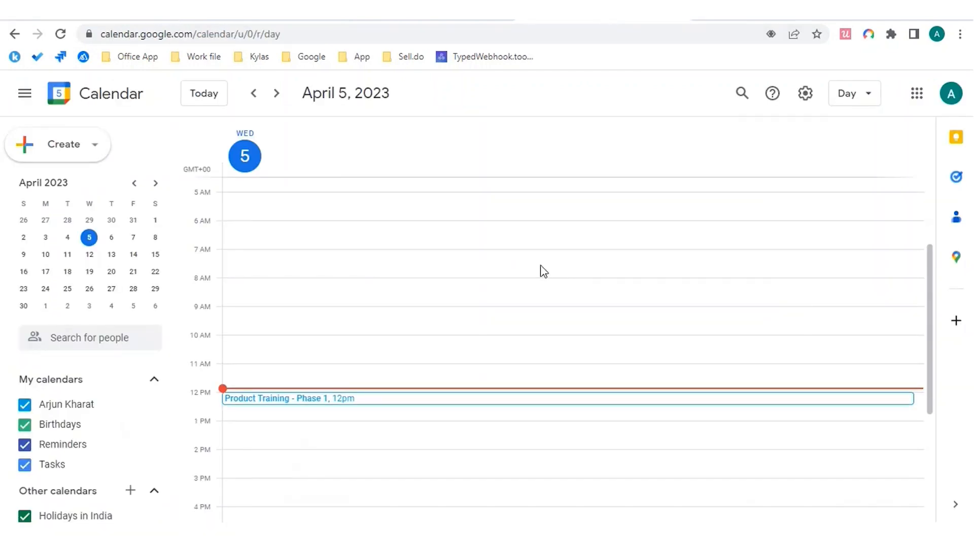
pyautogui.scroll(-4, 541, 270)
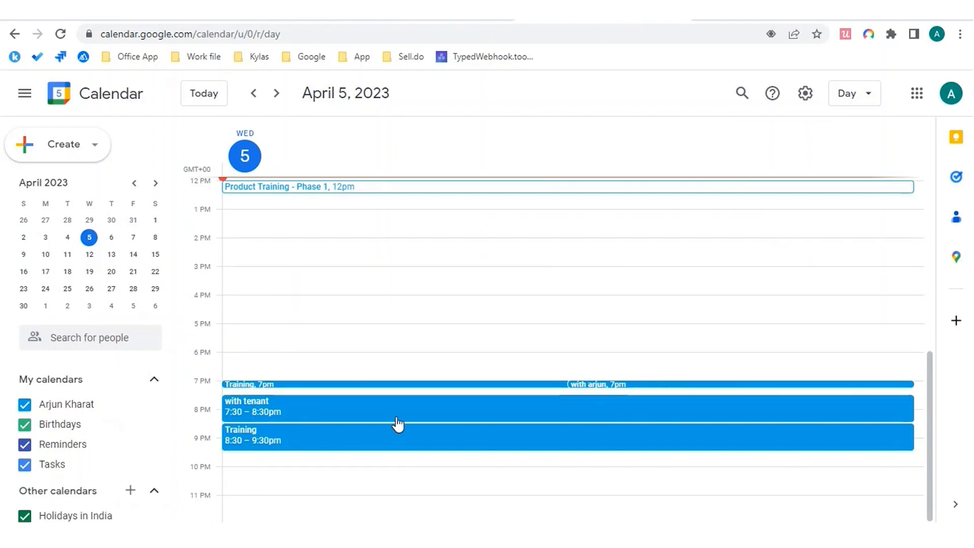
pyautogui.click(285, 394)
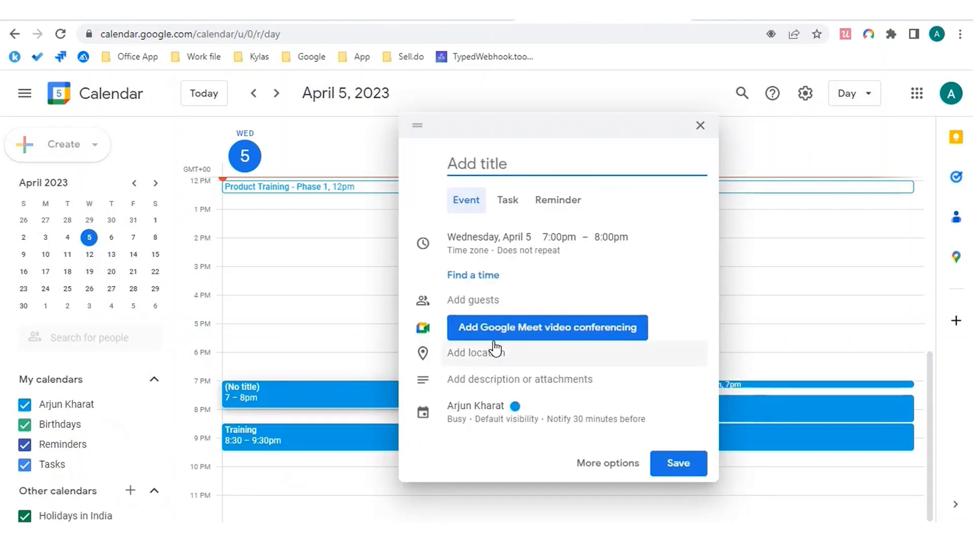
pyautogui.write('Produc')
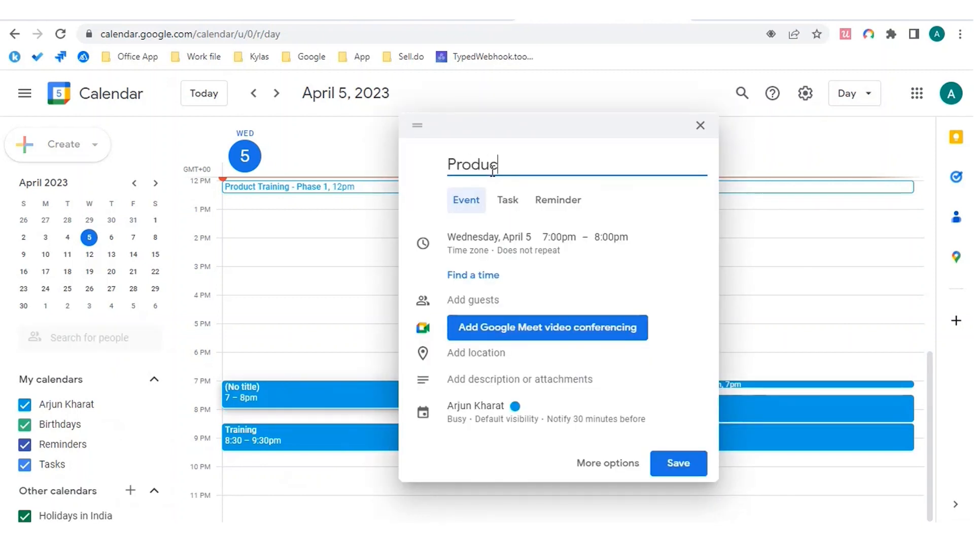
pyautogui.write('t Training - ')
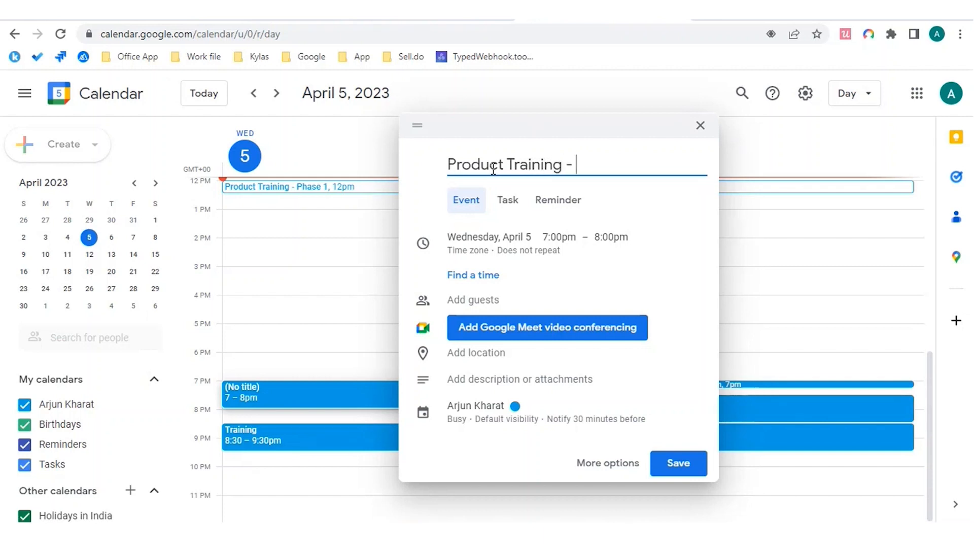
pyautogui.write('Phase 3')
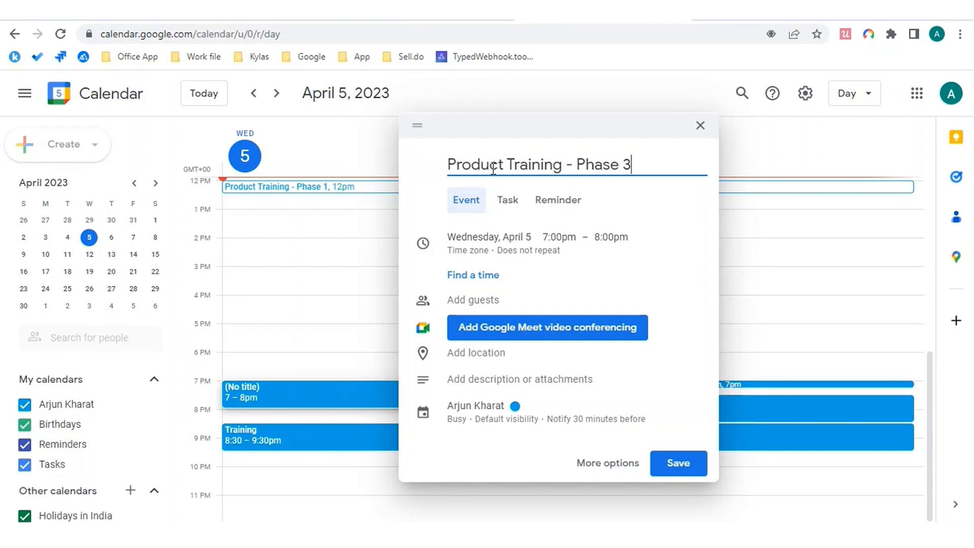
pyautogui.click(559, 237)
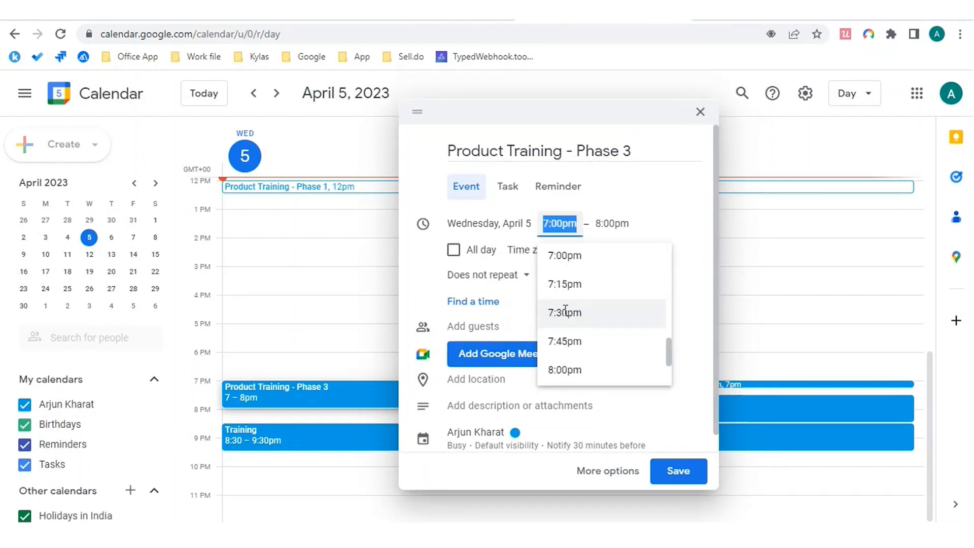
pyautogui.click(565, 311)
pyautogui.click(612, 223)
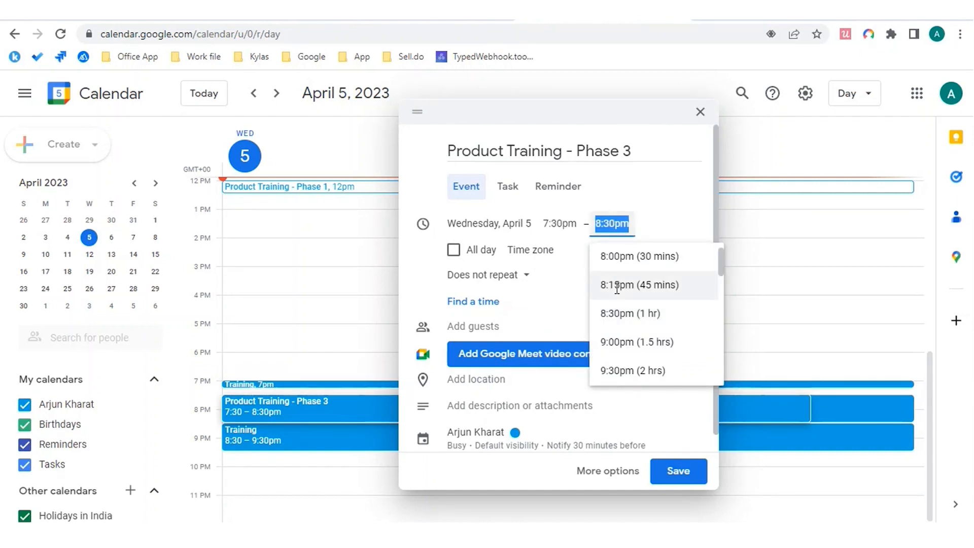
pyautogui.click(623, 259)
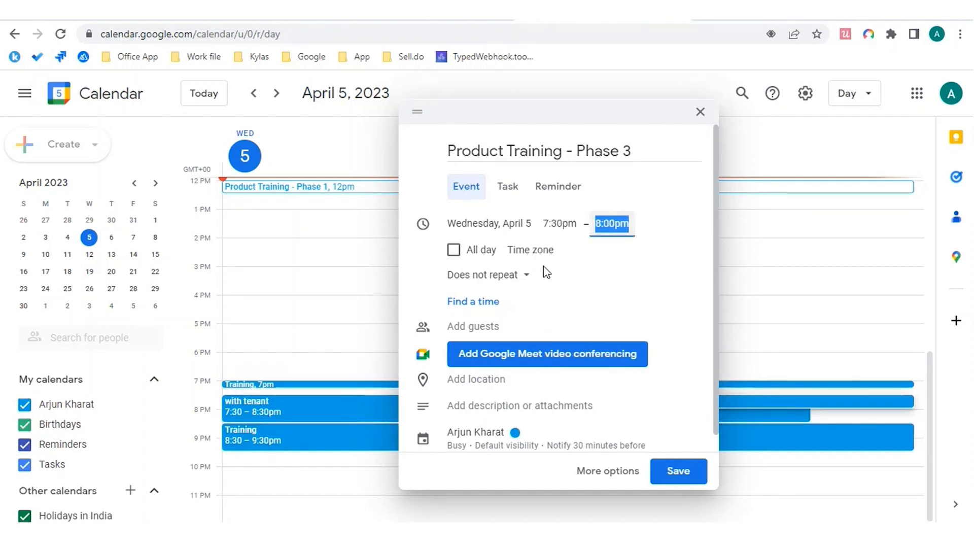
pyautogui.scroll(-1, 544, 266)
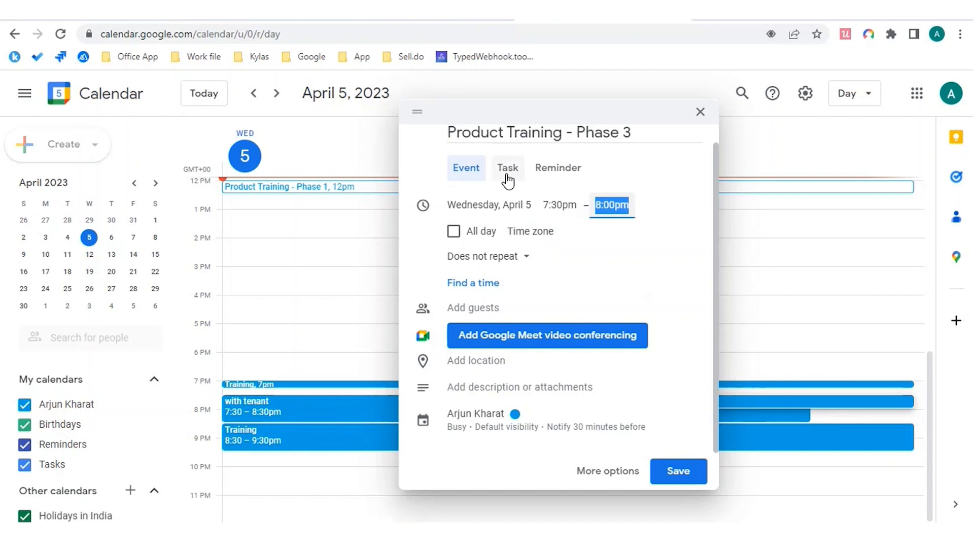
# Step: Add the guest to the event by name and by typing their e-mail address
pyautogui.click(502, 308)
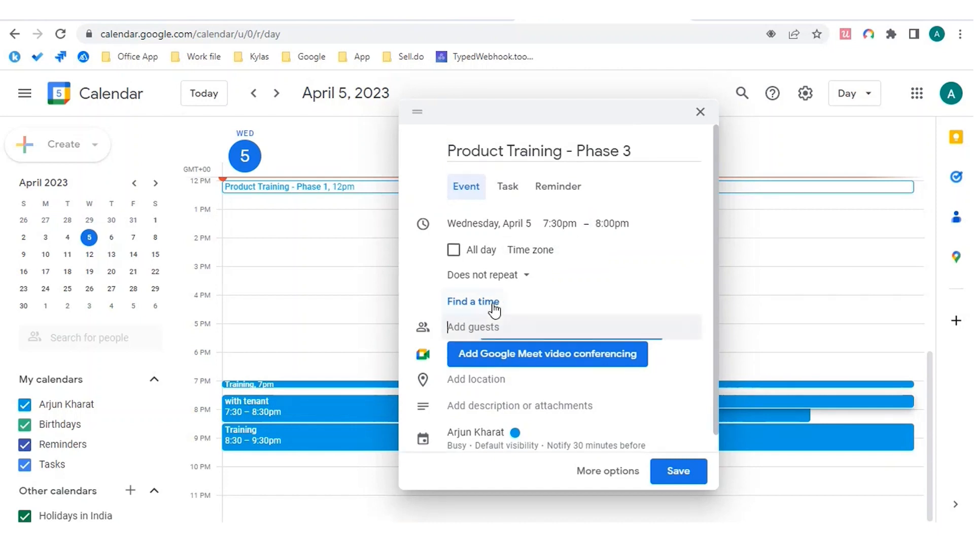
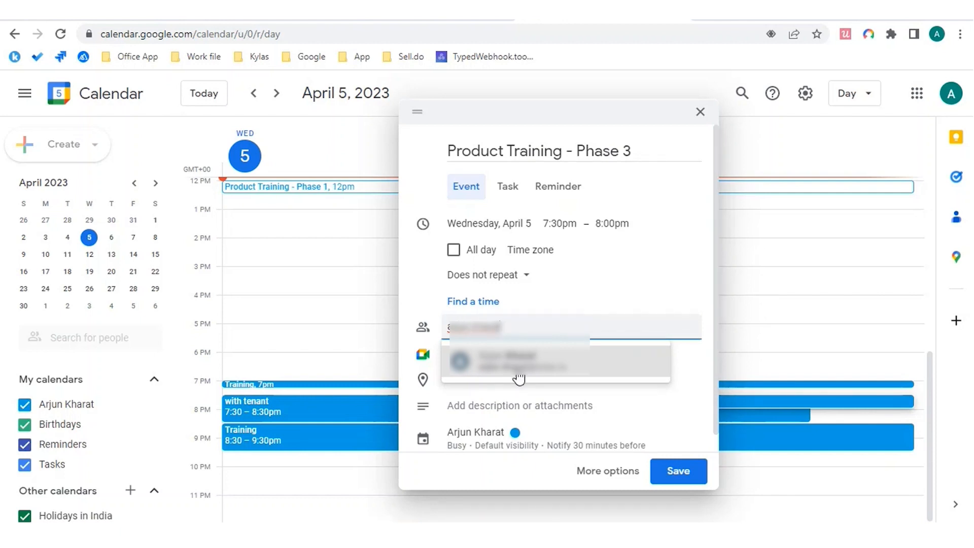
pyautogui.press('Return')
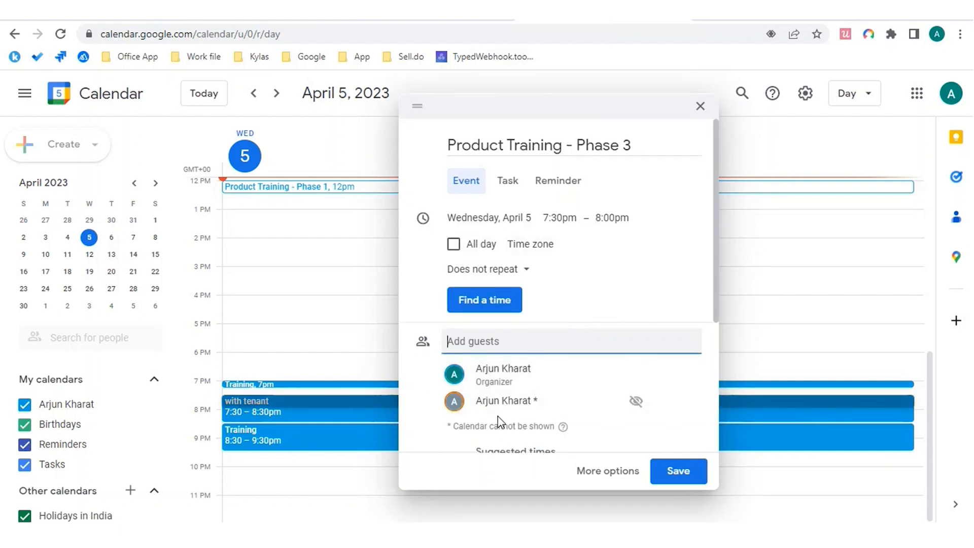
pyautogui.scroll(-1, 499, 416)
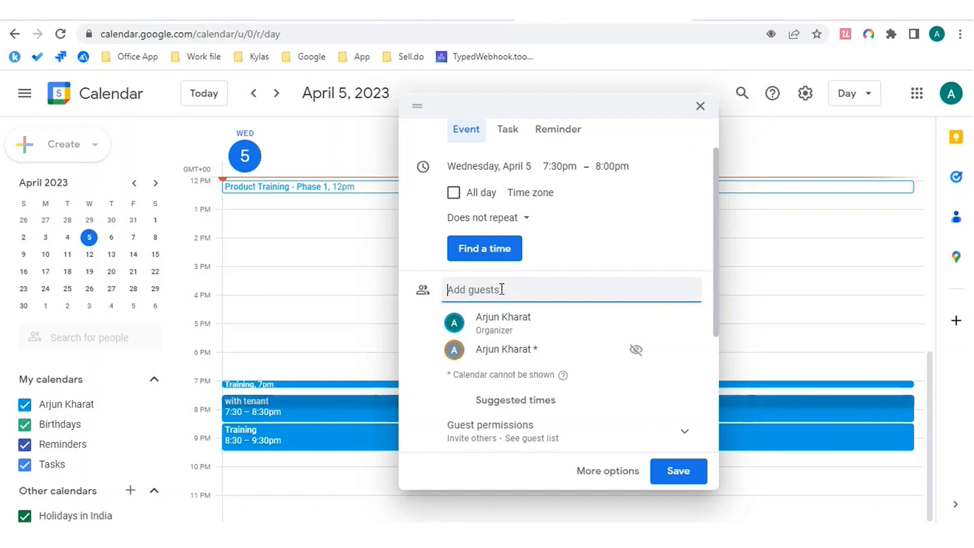
pyautogui.scroll(-3, 512, 363)
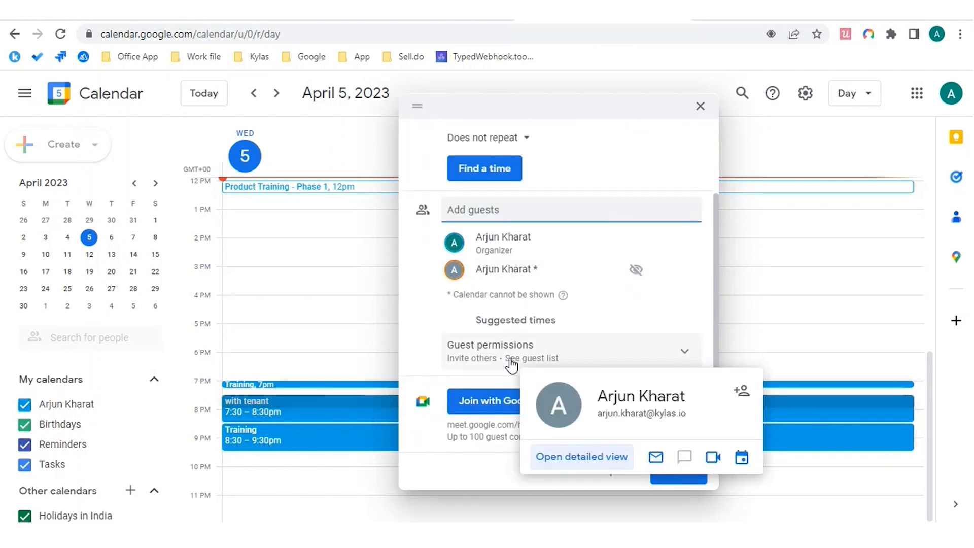
pyautogui.scroll(4, 512, 363)
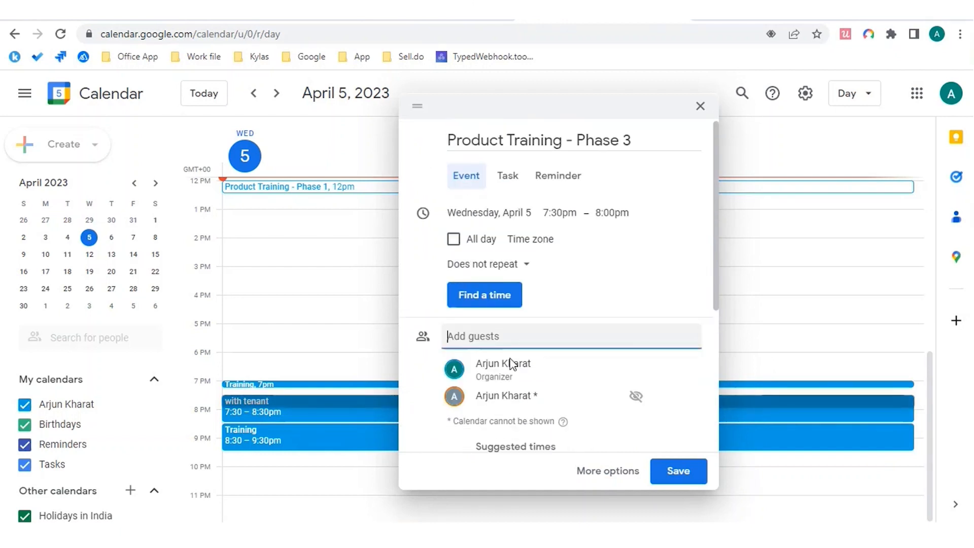
pyautogui.scroll(-1, 512, 364)
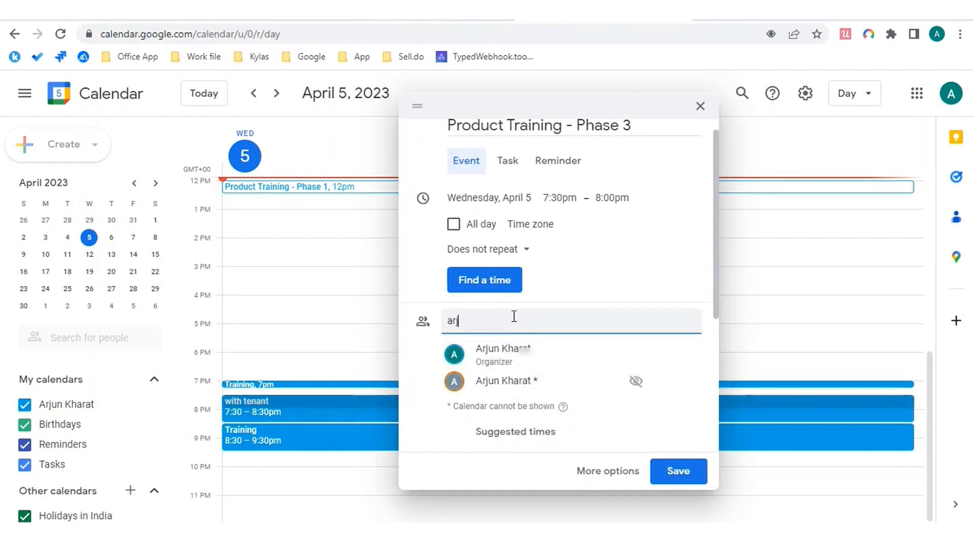
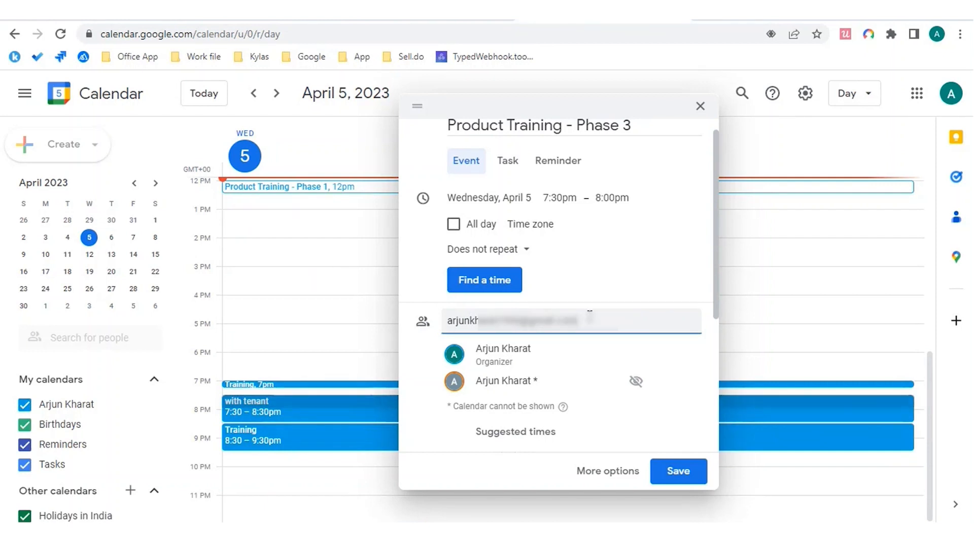
pyautogui.press('Return')
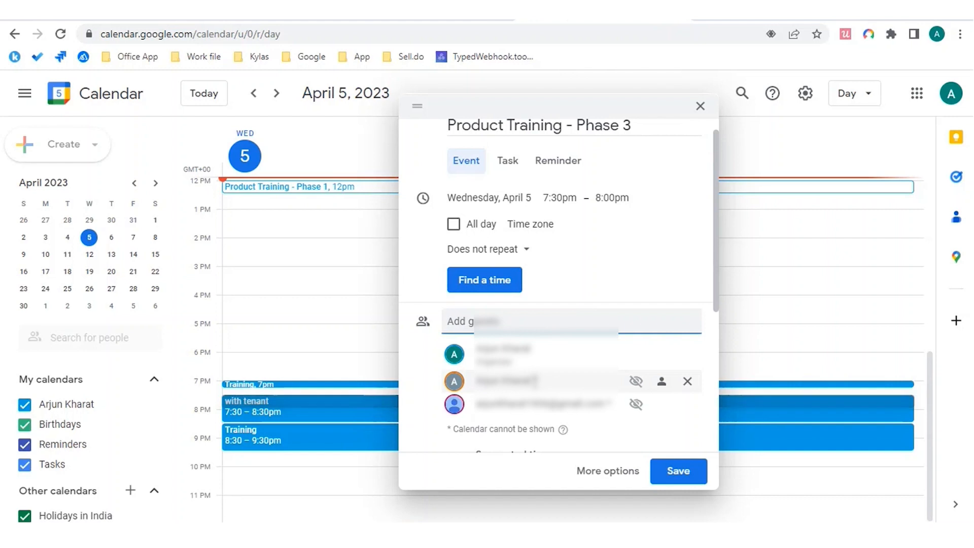
pyautogui.scroll(-1, 537, 326)
# Step: Save the event and send invitation emails to its guests
pyautogui.moveTo(537, 326)
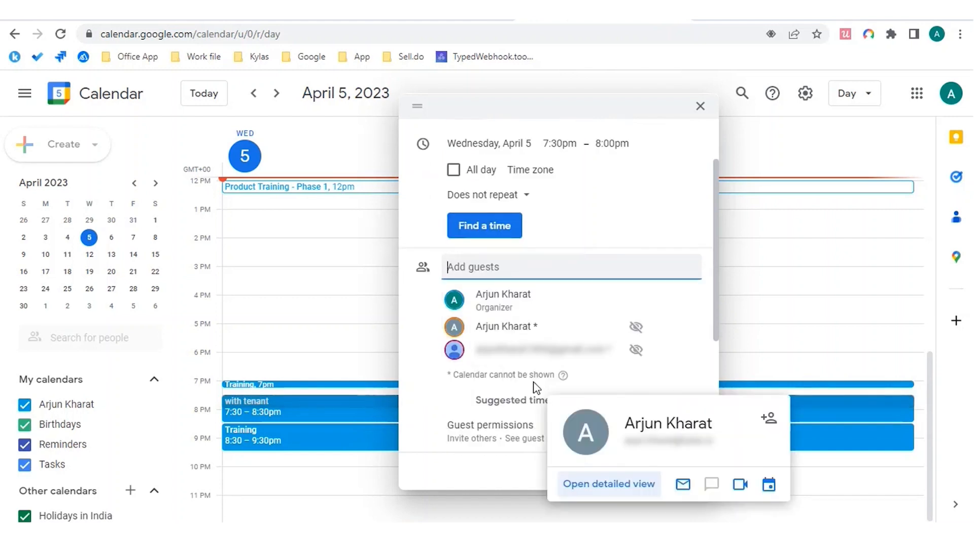
pyautogui.click(501, 477)
pyautogui.click(669, 474)
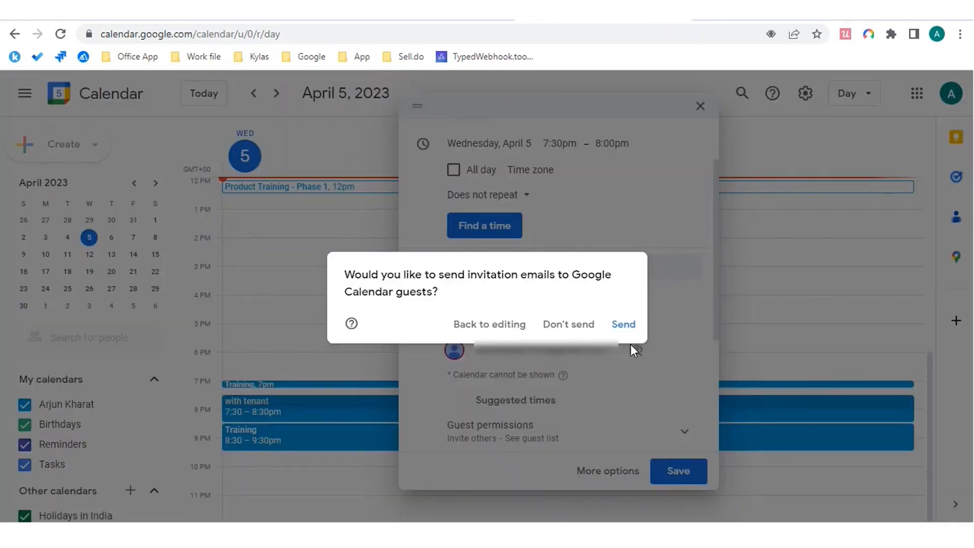
pyautogui.click(631, 330)
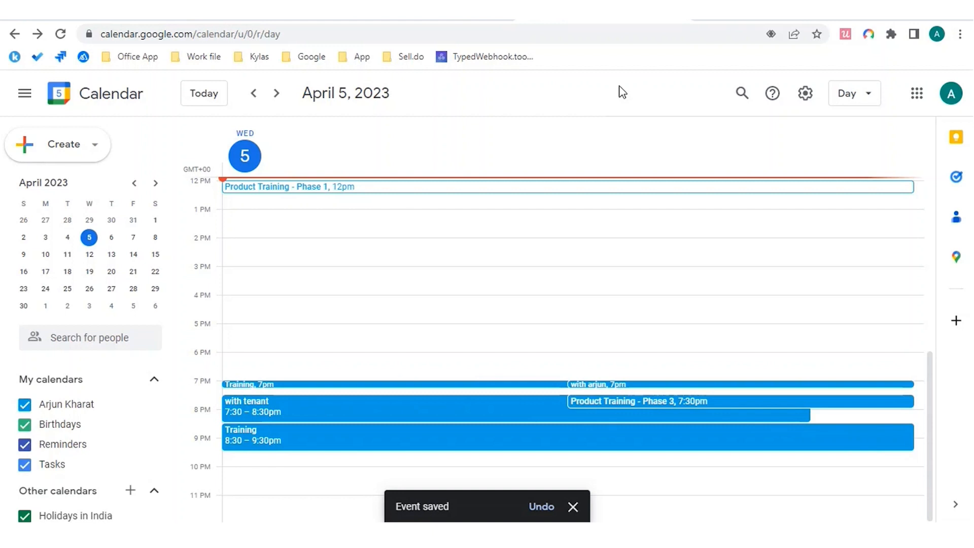
# Step: Review the connected calendar account and its 2-way sync setting in Kylas Calendar Settings
pyautogui.click(292, 20)
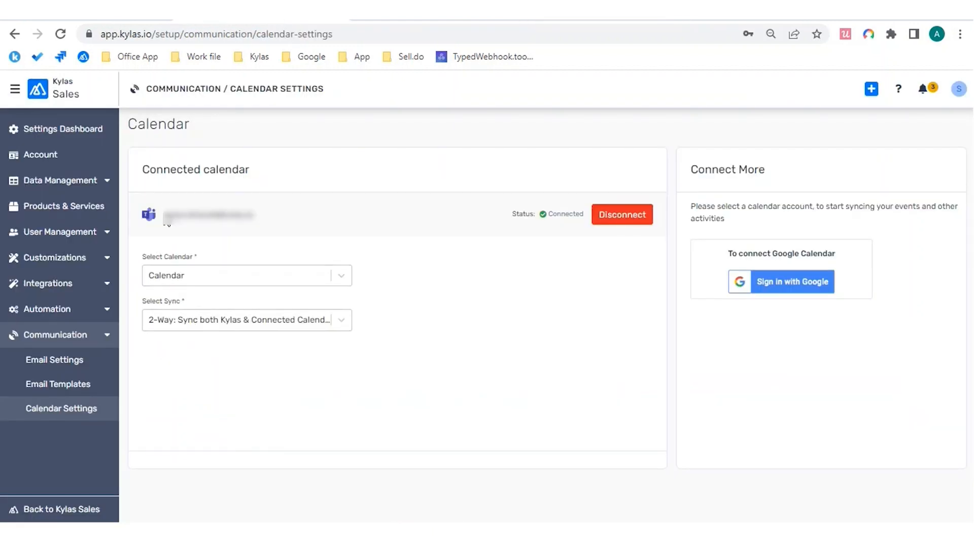
pyautogui.moveTo(164, 214); pyautogui.dragTo(263, 214)
pyautogui.click(264, 214)
# Step: Open the Product Training - Phase 3 invitation email, then return to the Kylas contacts list
pyautogui.click(580, 24)
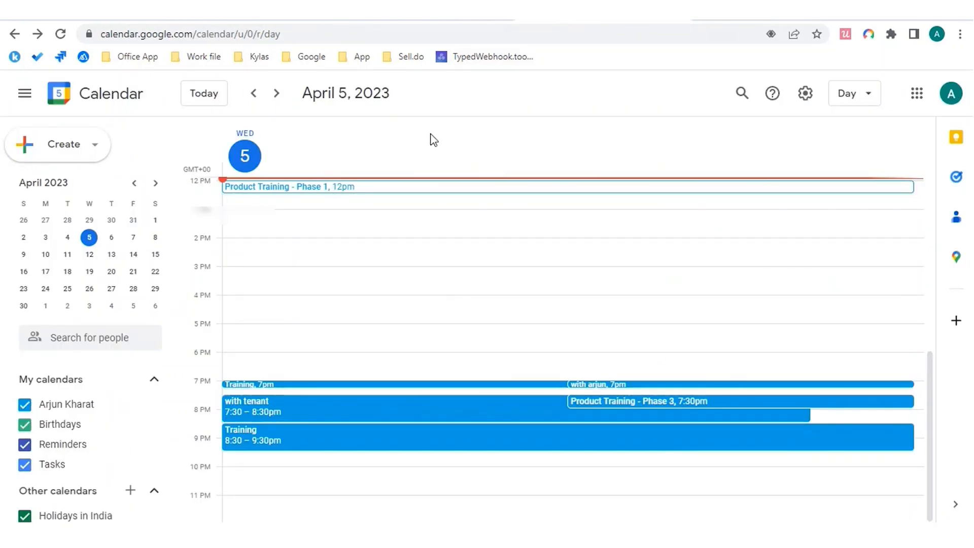
pyautogui.click(423, 18)
pyautogui.click(272, 12)
pyautogui.click(115, 19)
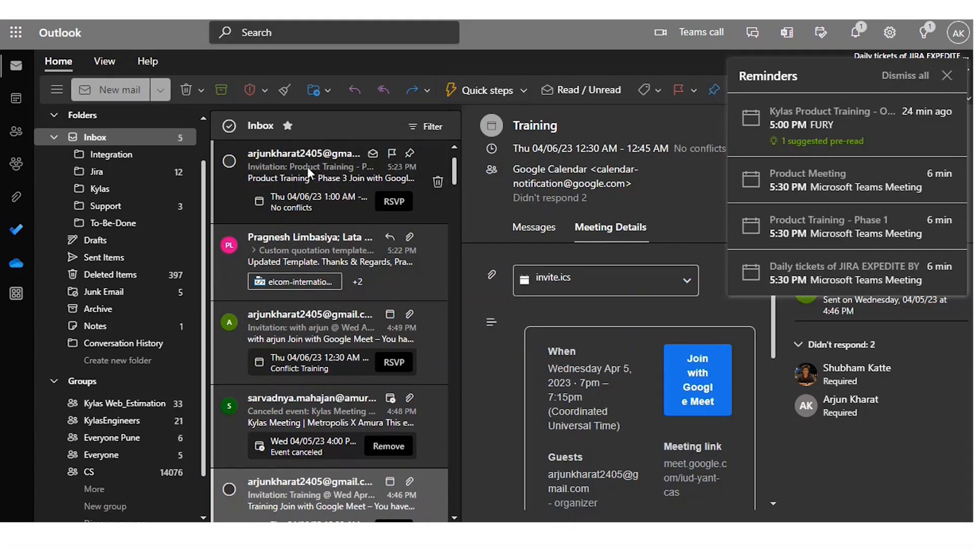
pyautogui.click(308, 167)
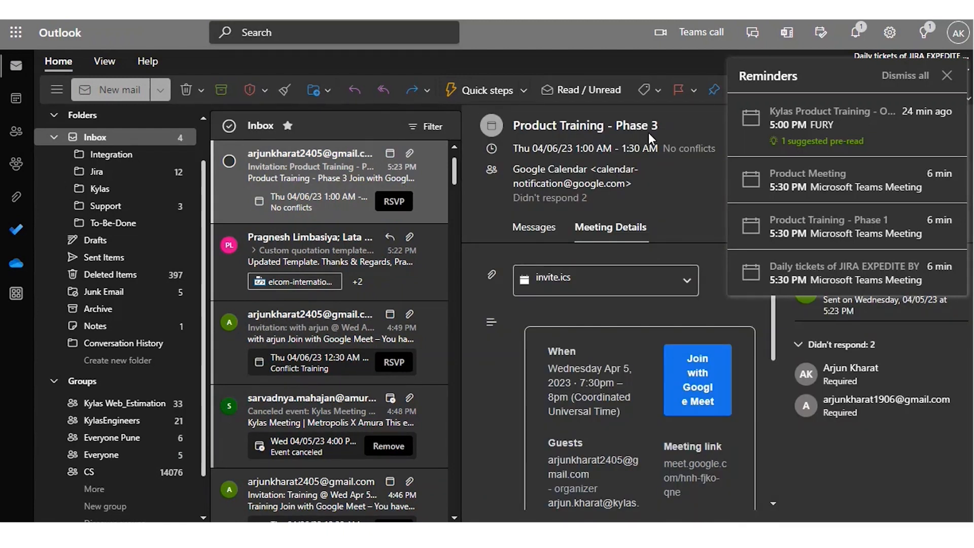
pyautogui.hotkey('alt', 'Tab')
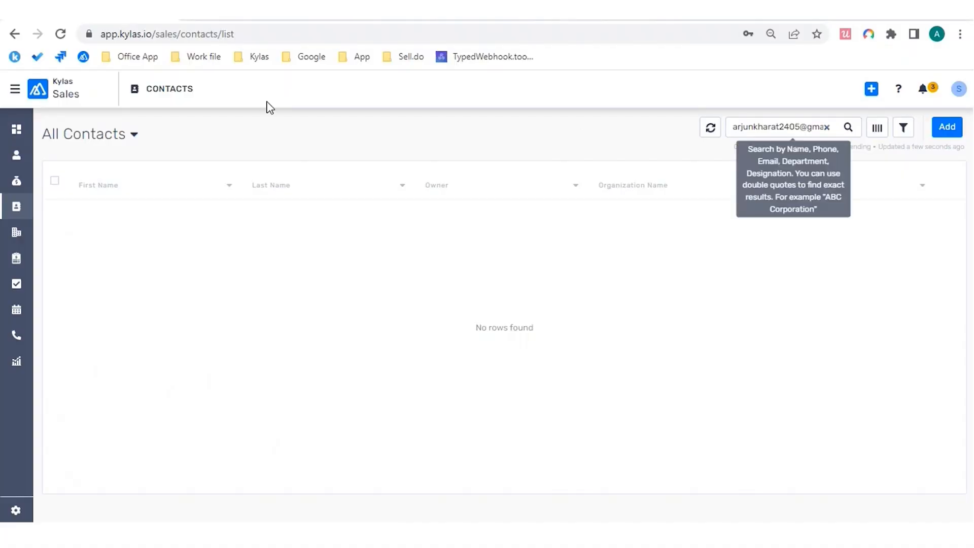
# Step: Find and open the synced Product Training - Phase 3 meeting in the Kylas Meetings list
pyautogui.click(16, 313)
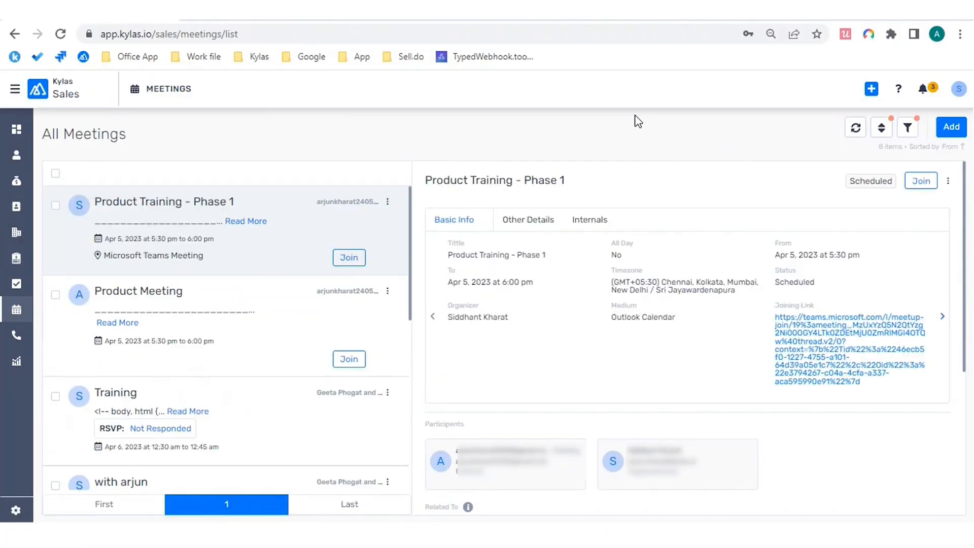
pyautogui.scroll(-6, 272, 246)
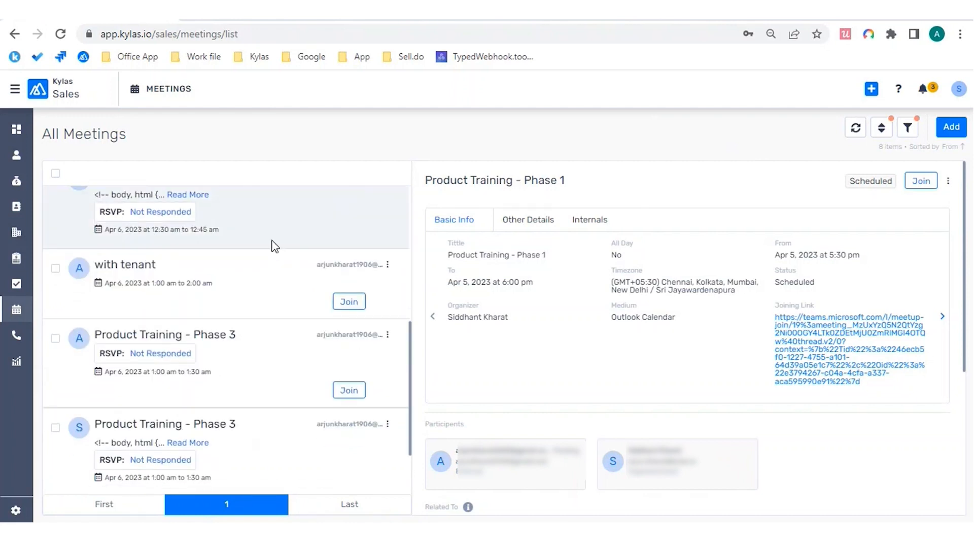
pyautogui.scroll(-2, 273, 246)
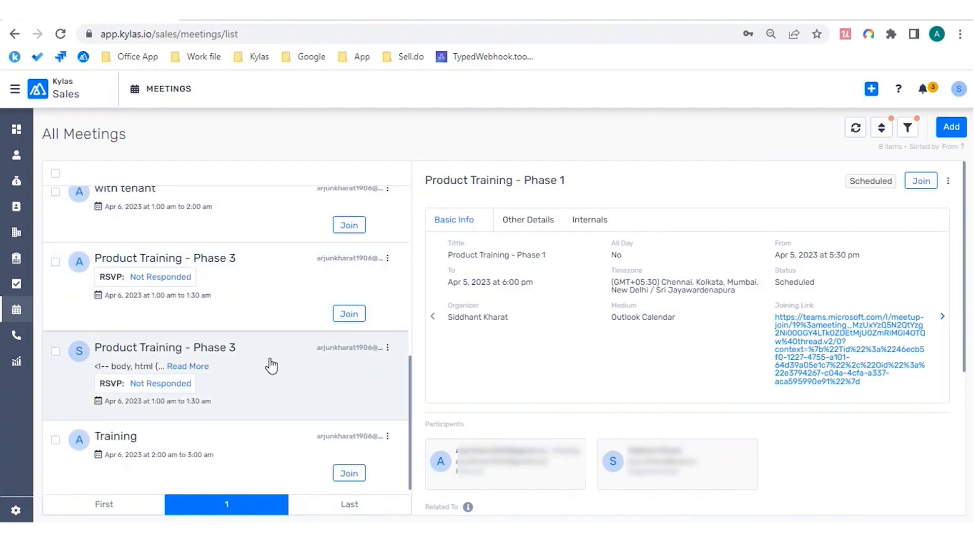
pyautogui.click(272, 365)
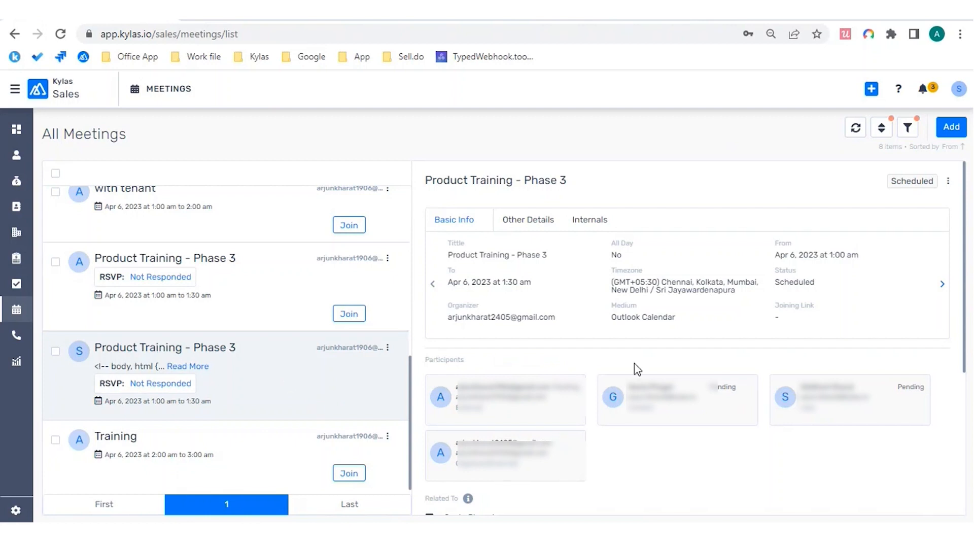
# Step: Inspect the meeting's participants, highlighting the organizer's details
pyautogui.scroll(-1, 637, 369)
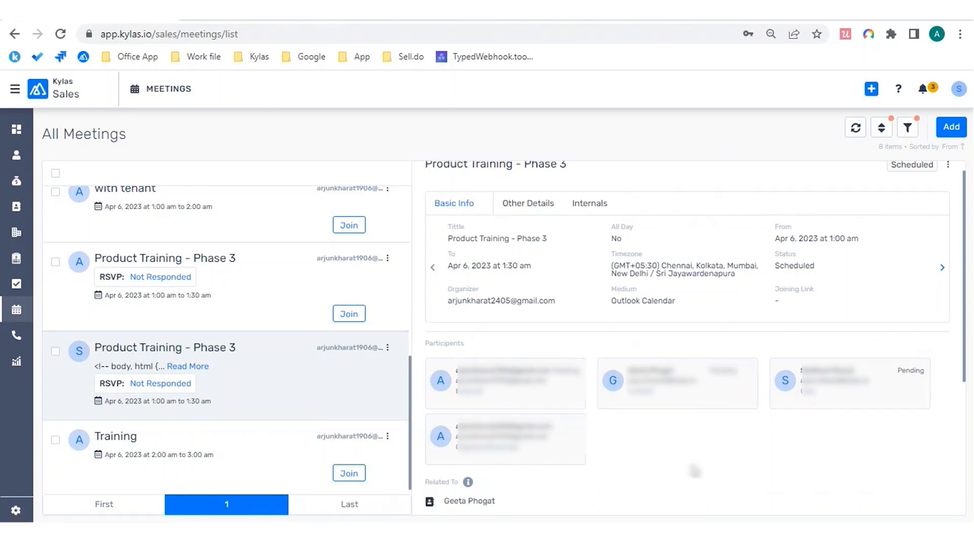
pyautogui.scroll(1, 694, 471)
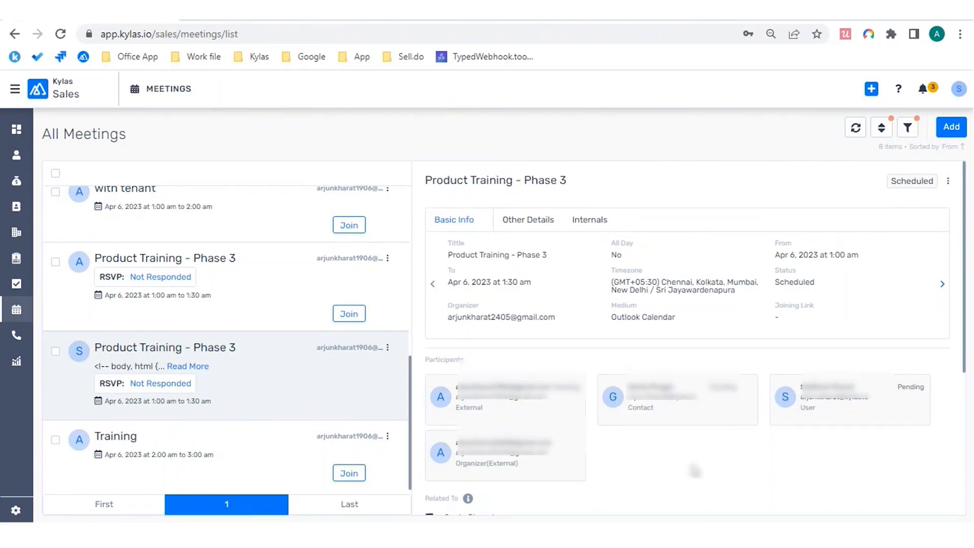
pyautogui.scroll(-5, 603, 337)
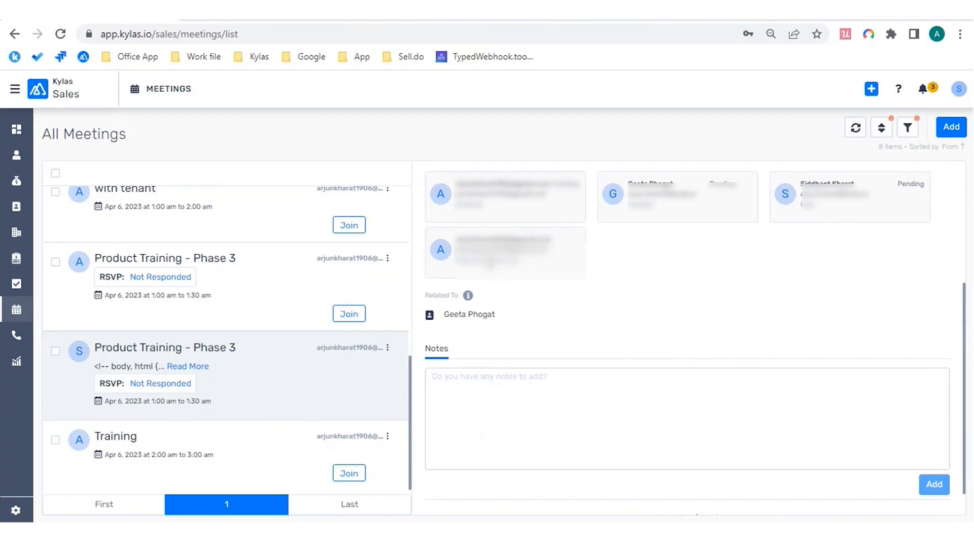
pyautogui.moveTo(528, 269); pyautogui.dragTo(448, 248)
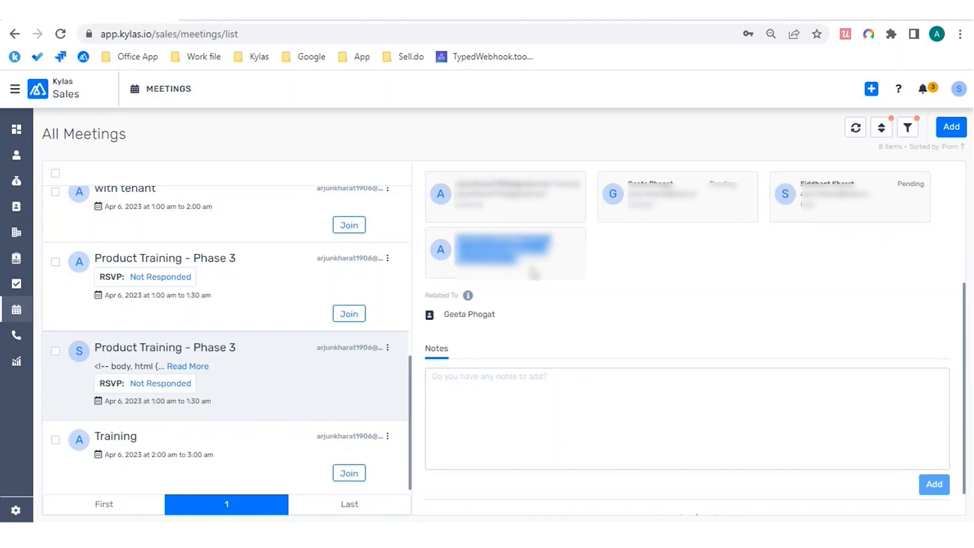
pyautogui.click(703, 311)
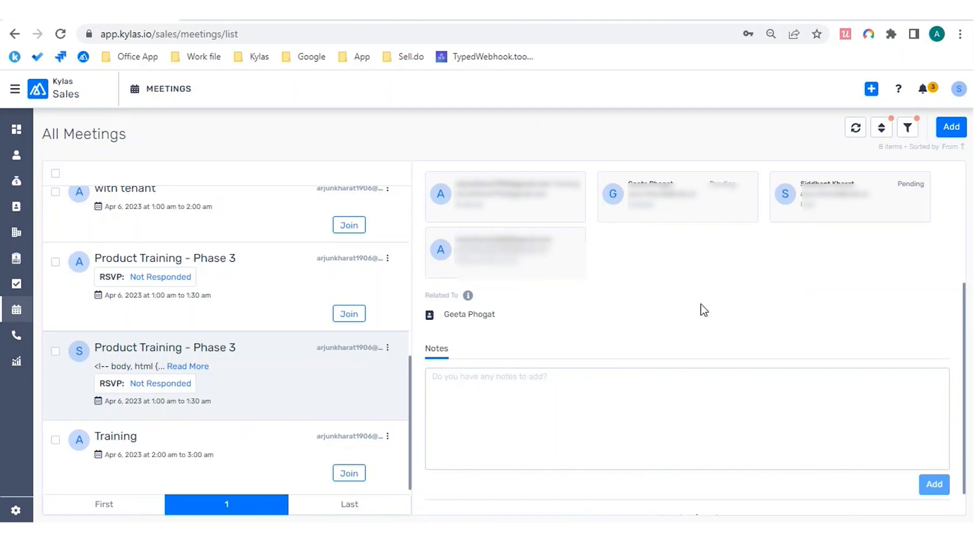
pyautogui.moveTo(455, 260); pyautogui.dragTo(533, 268)
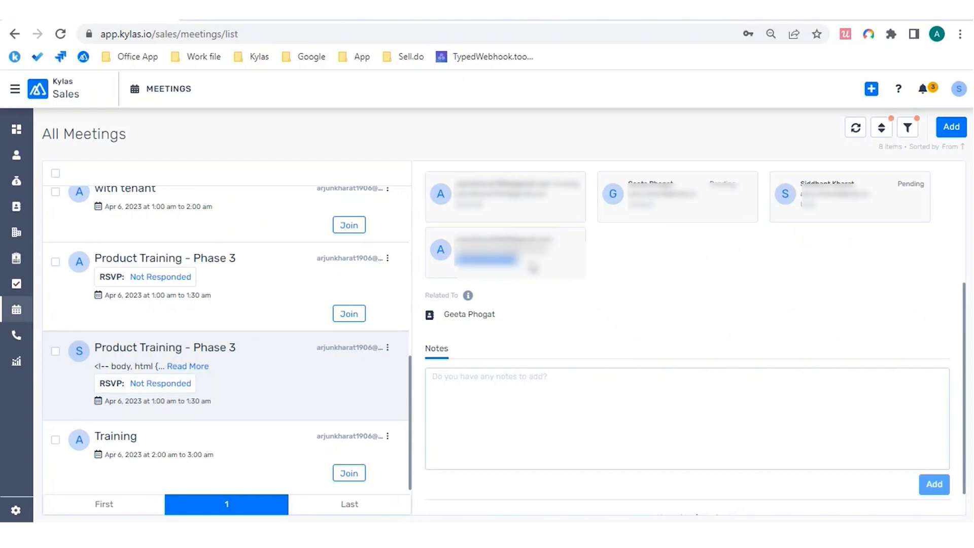
pyautogui.click(533, 268)
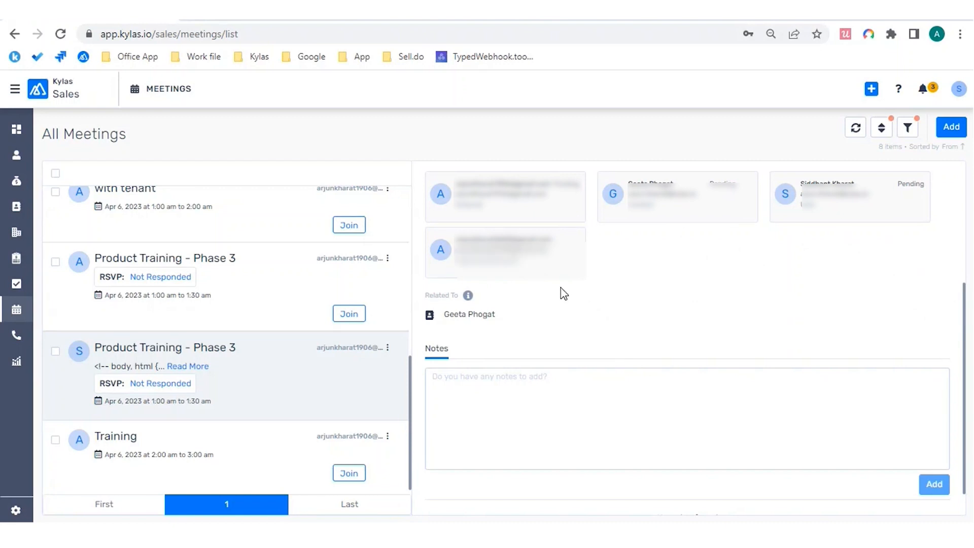
pyautogui.doubleClick(500, 259)
pyautogui.click(661, 293)
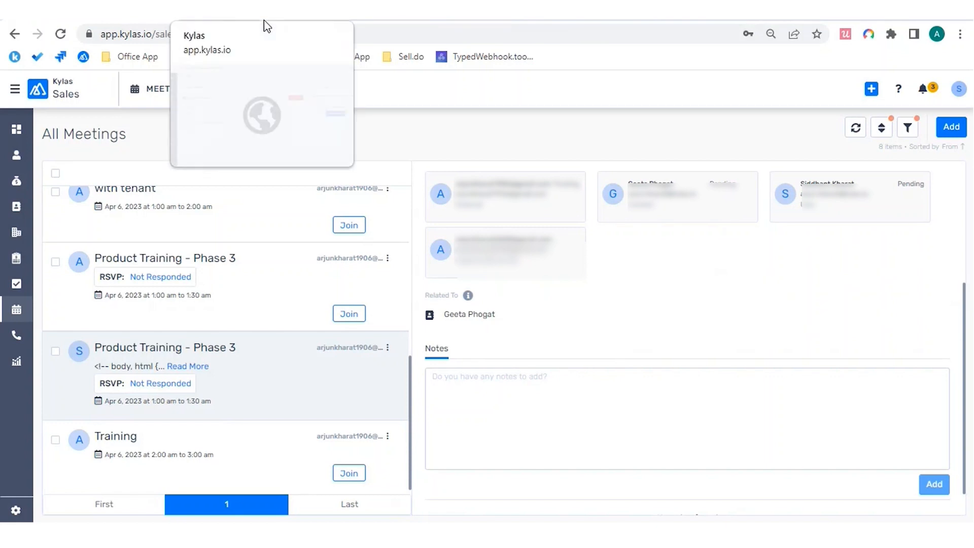
# Step: Search Kylas leads for the guest's e-mail address, finding no match
pyautogui.click(25, 162)
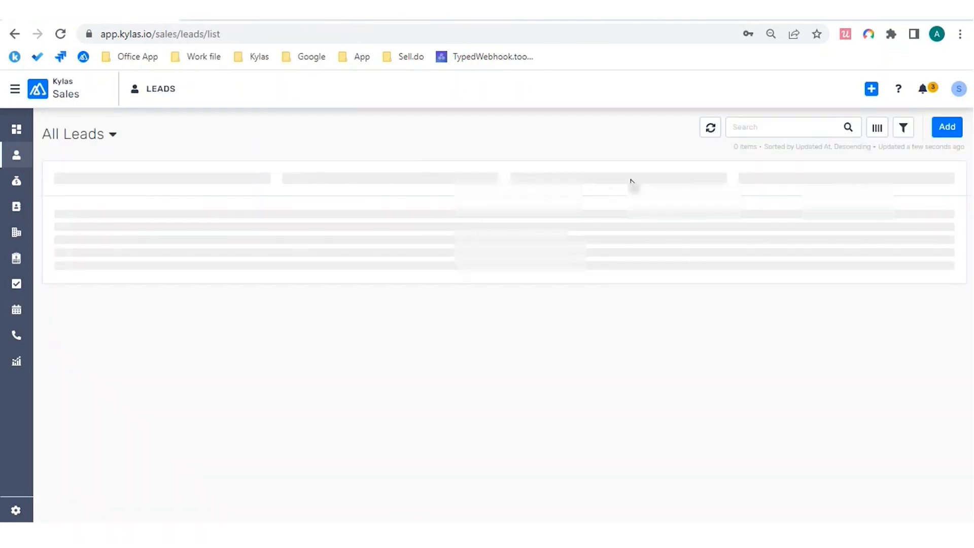
pyautogui.click(782, 127)
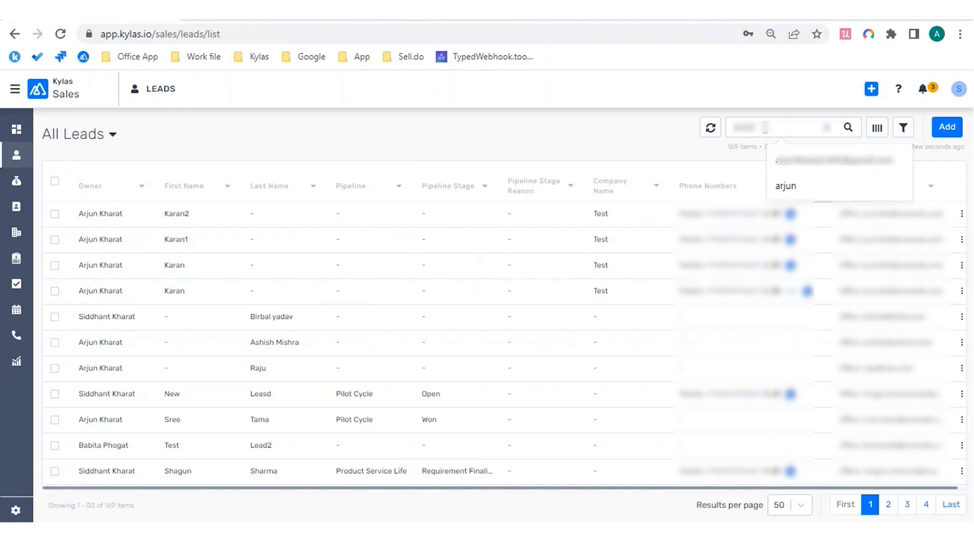
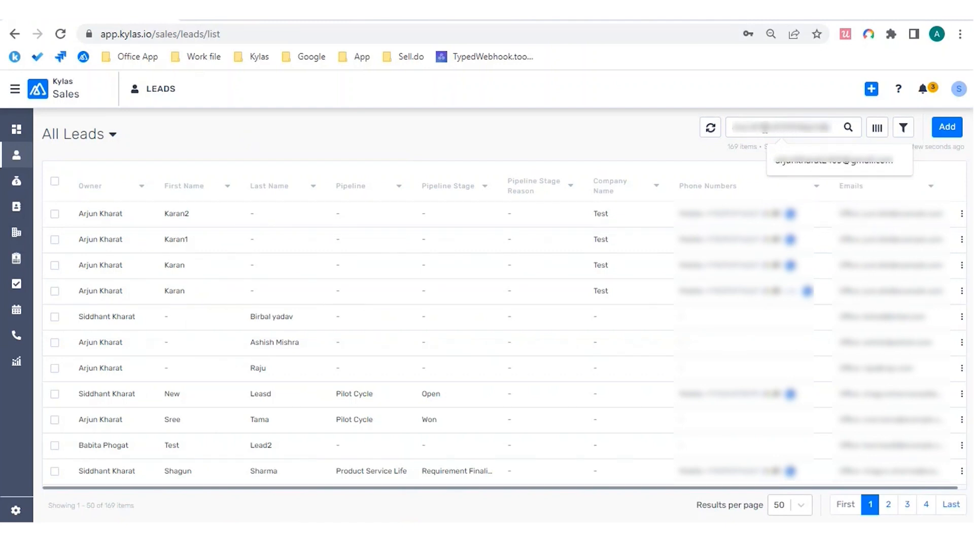
pyautogui.hotkey('ctrl', 'a')
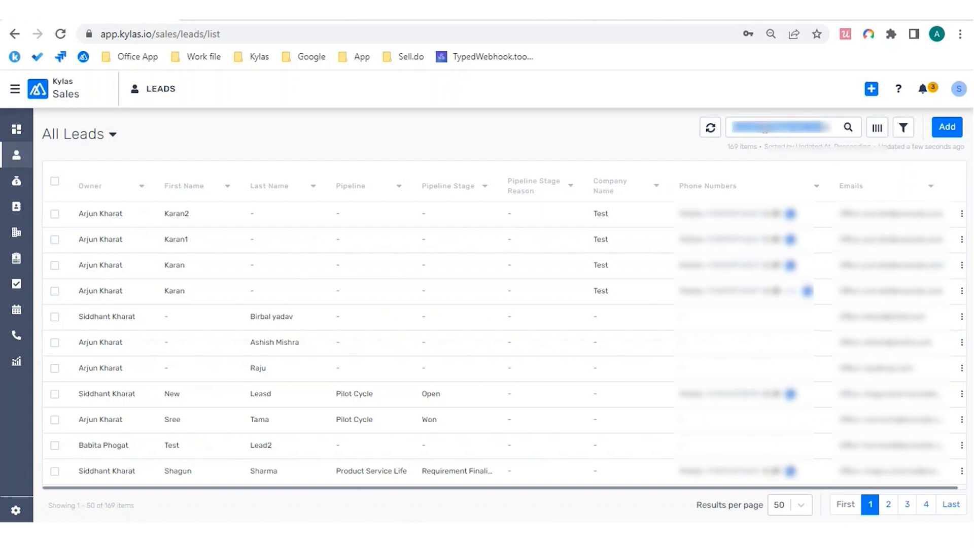
pyautogui.press('Return')
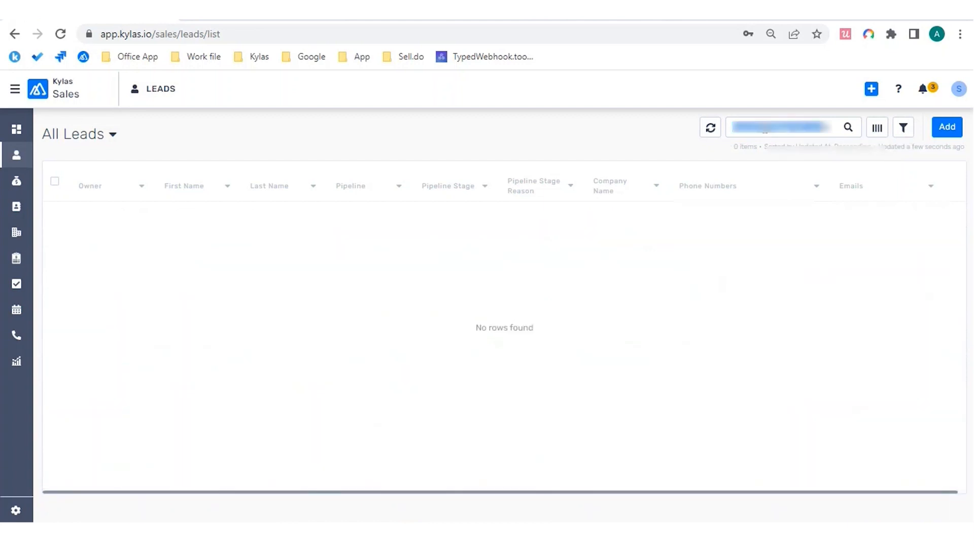
# Step: Search contacts for the guest's and organizer's e-mails, then return to Teams and stop sharing
pyautogui.click(17, 213)
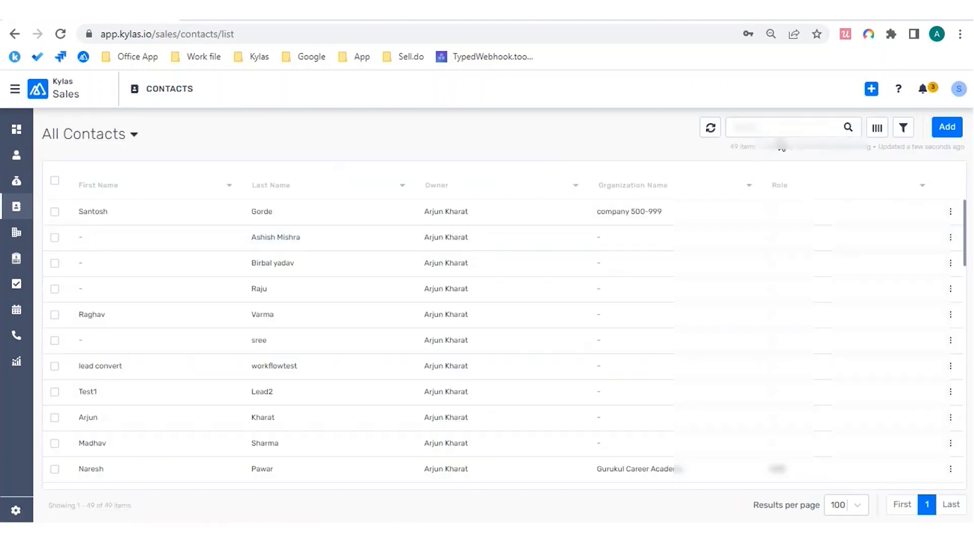
pyautogui.click(785, 133)
pyautogui.hotkey('ctrl', 'v')
pyautogui.press('Return')
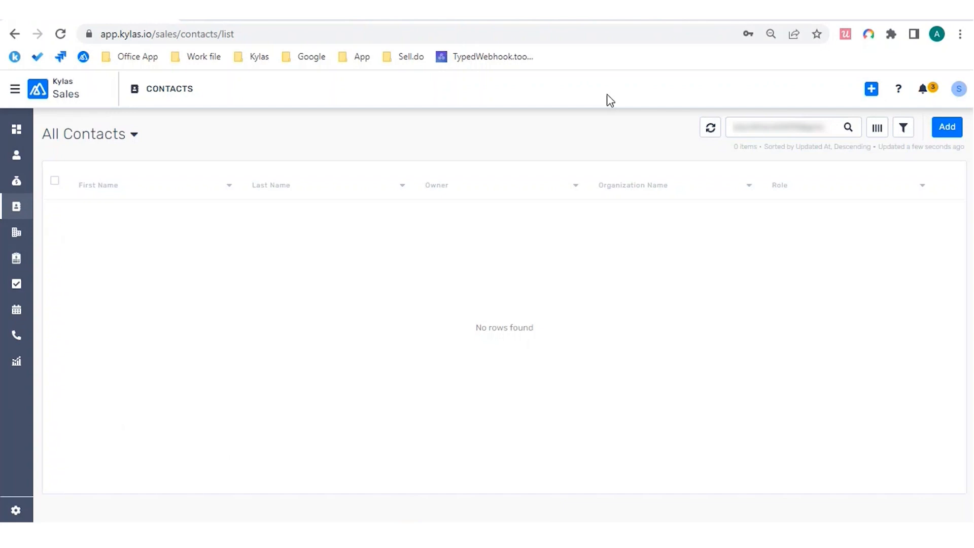
pyautogui.hotkey('ctrl', 'v')
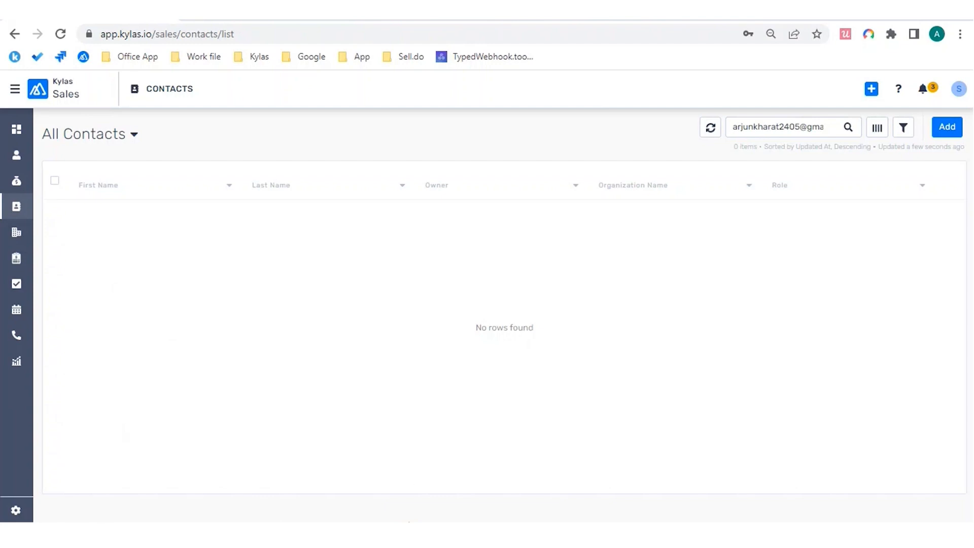
pyautogui.click(439, 490)
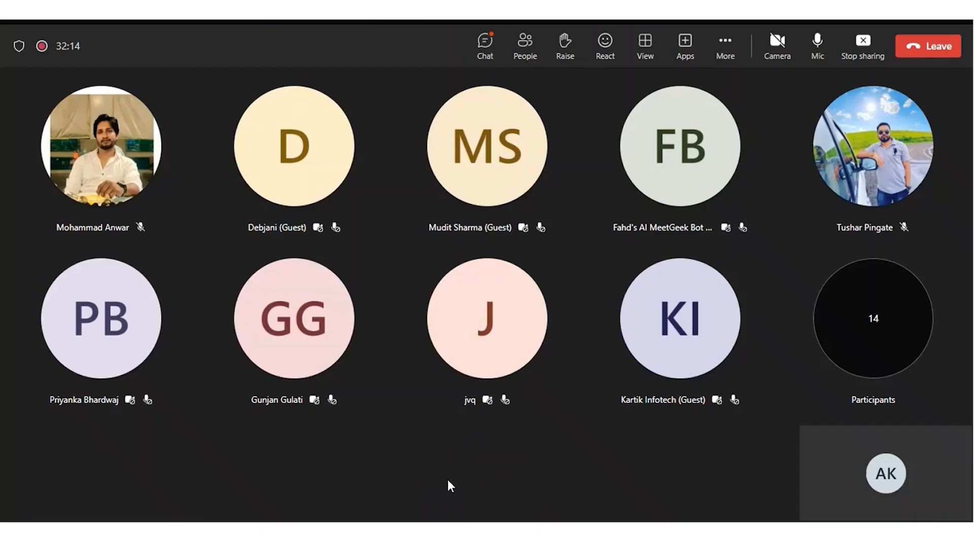
pyautogui.click(858, 58)
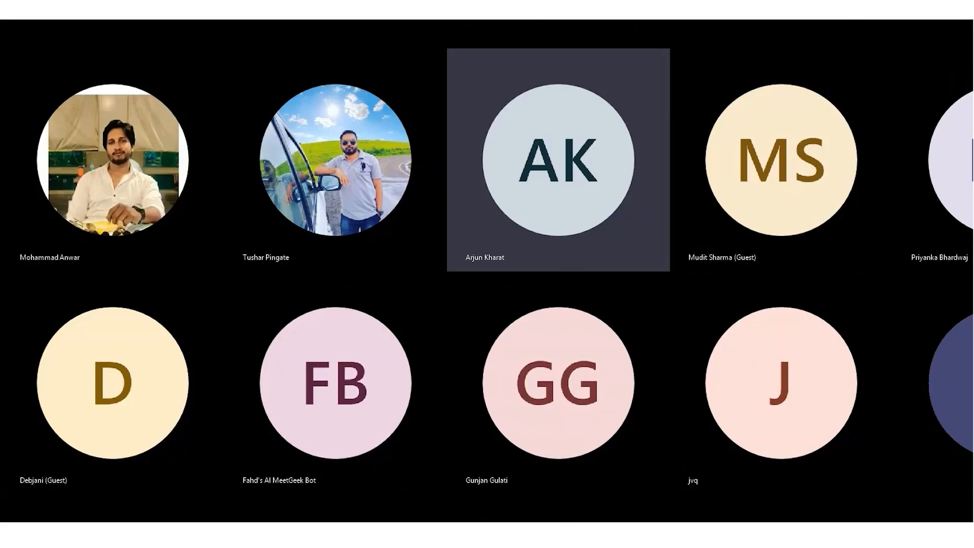